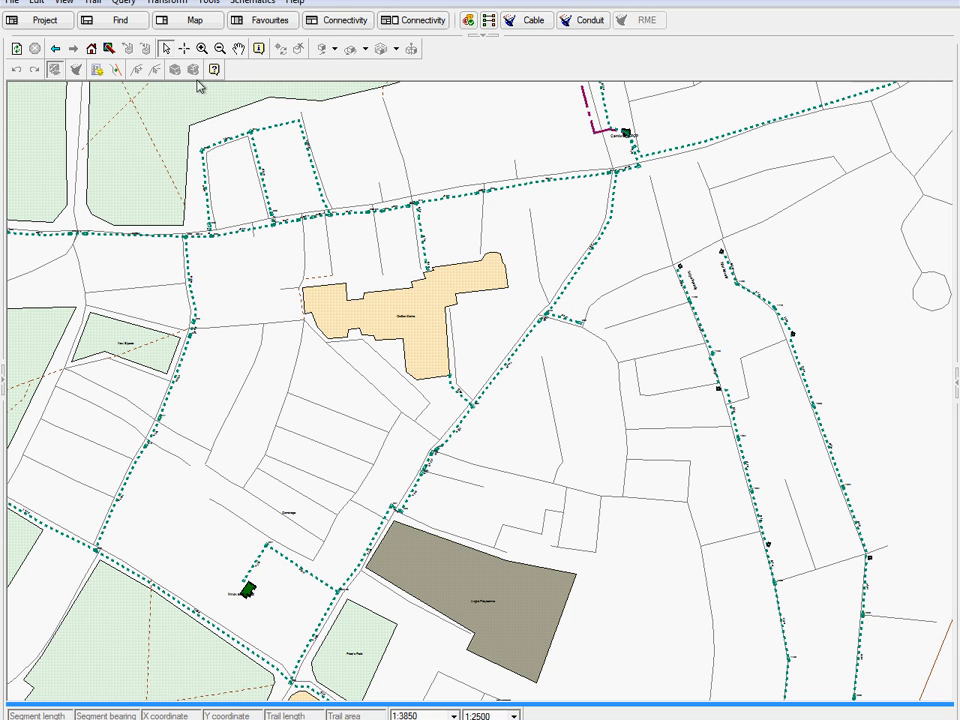
- Set the access point at the north side of the Grafton Centre as the Pathfinder trace start
{"action": "left_click", "coordinate": [202, 48]}
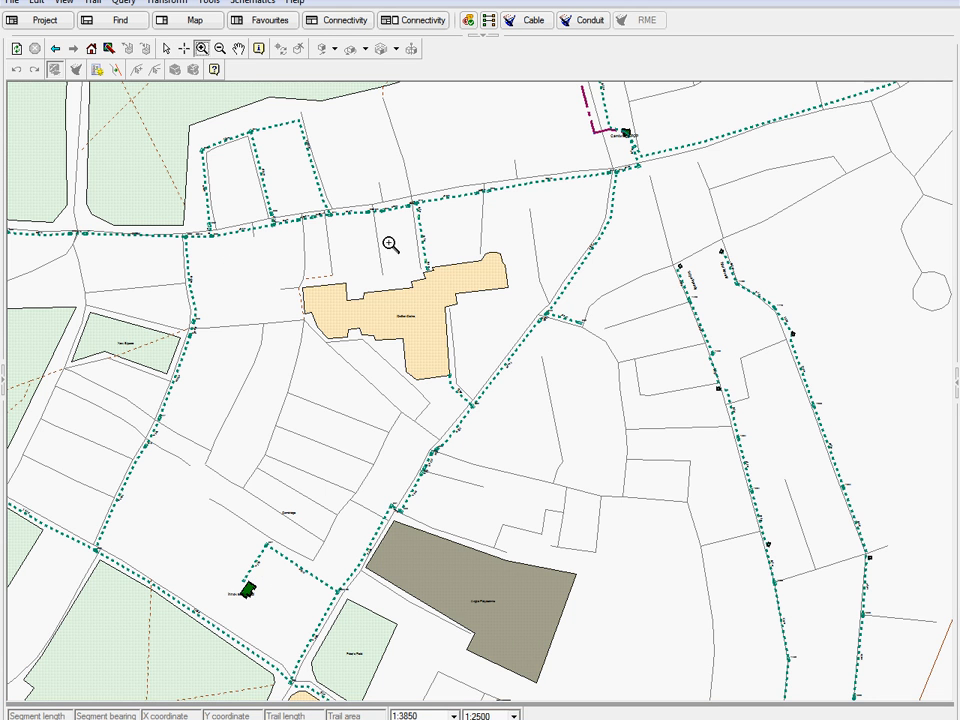
{"action": "left_click_drag", "start_coordinate": [403, 249], "coordinate": [452, 294]}
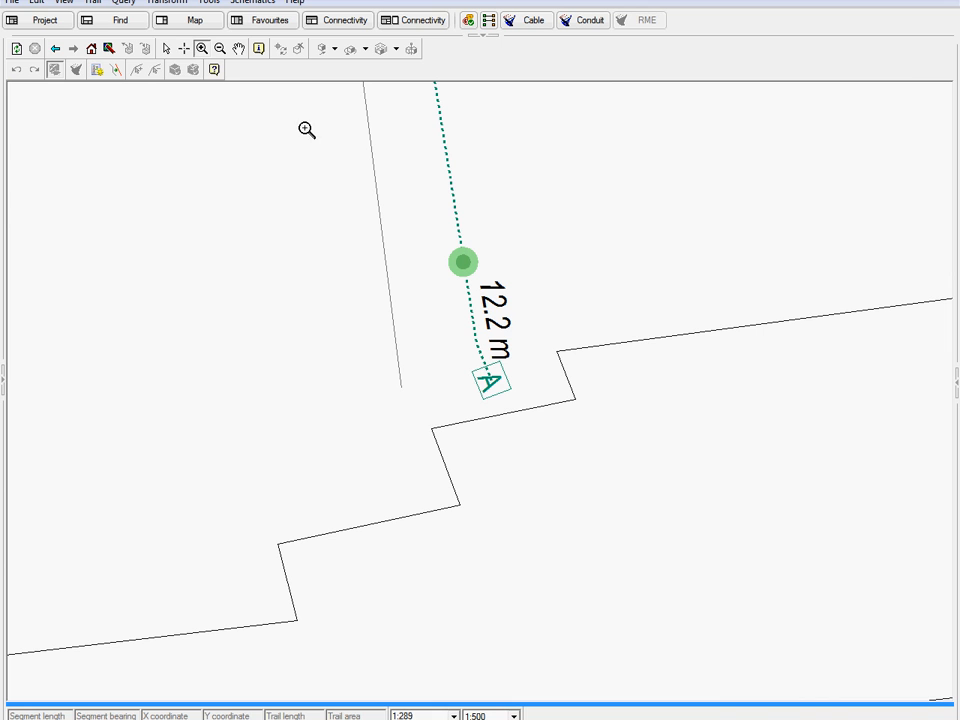
{"action": "left_click", "coordinate": [166, 48]}
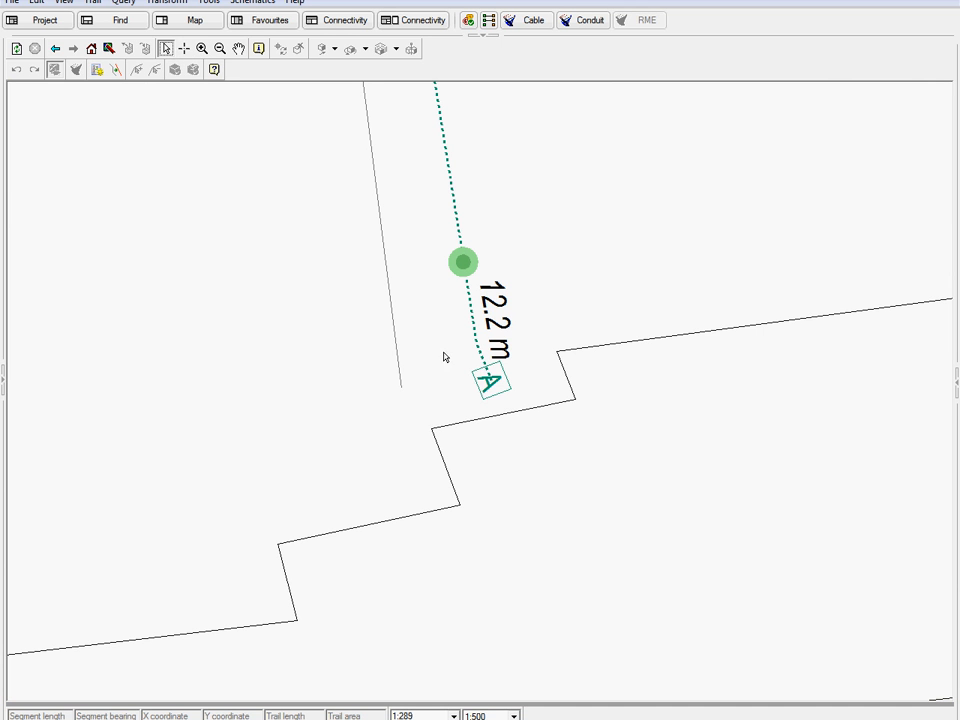
{"action": "left_click_drag", "start_coordinate": [456, 356], "coordinate": [522, 411]}
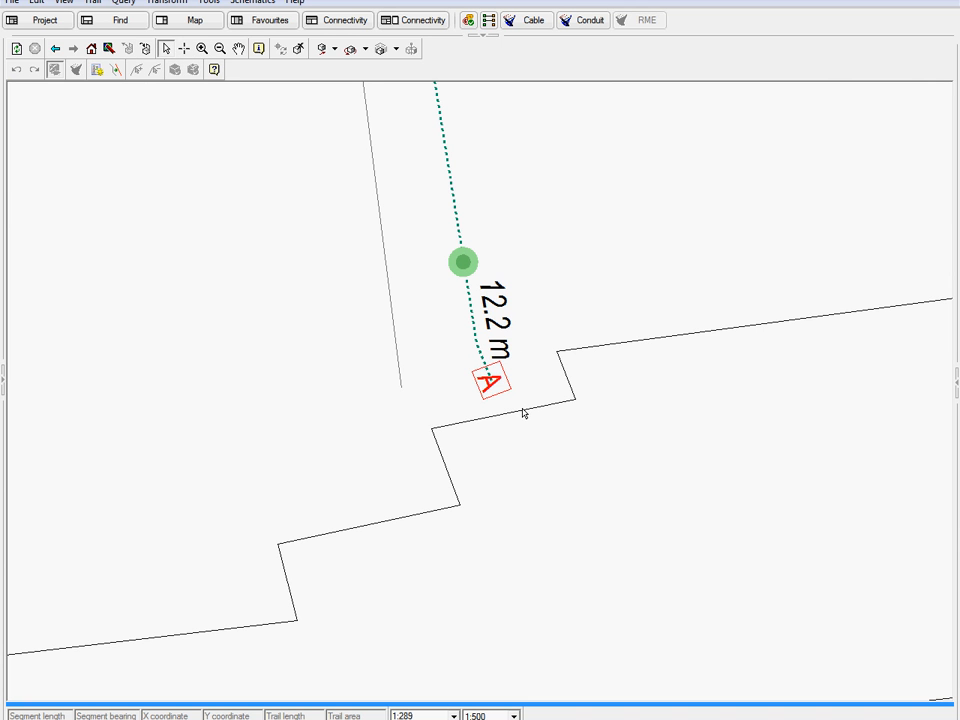
{"action": "left_click", "coordinate": [209, 2]}
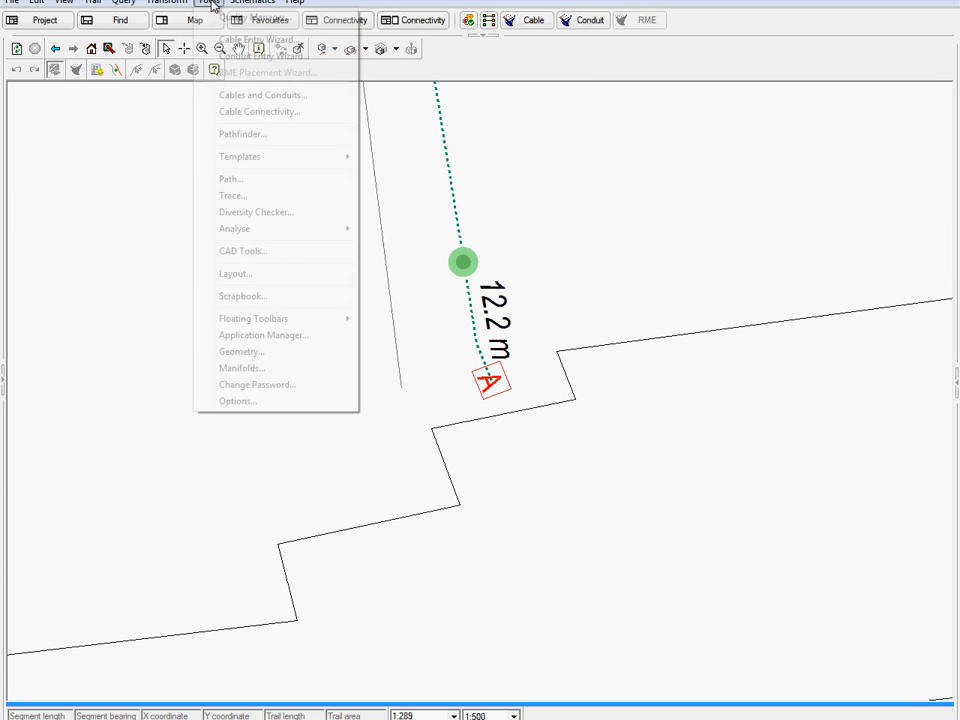
{"action": "left_click", "coordinate": [249, 140]}
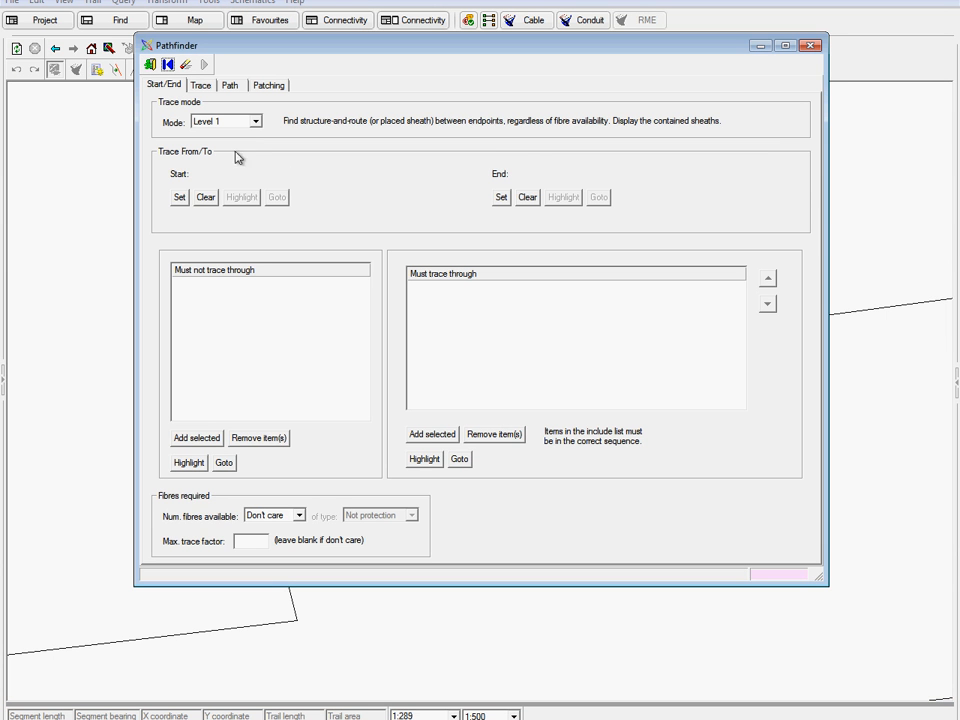
{"action": "left_click", "coordinate": [180, 197]}
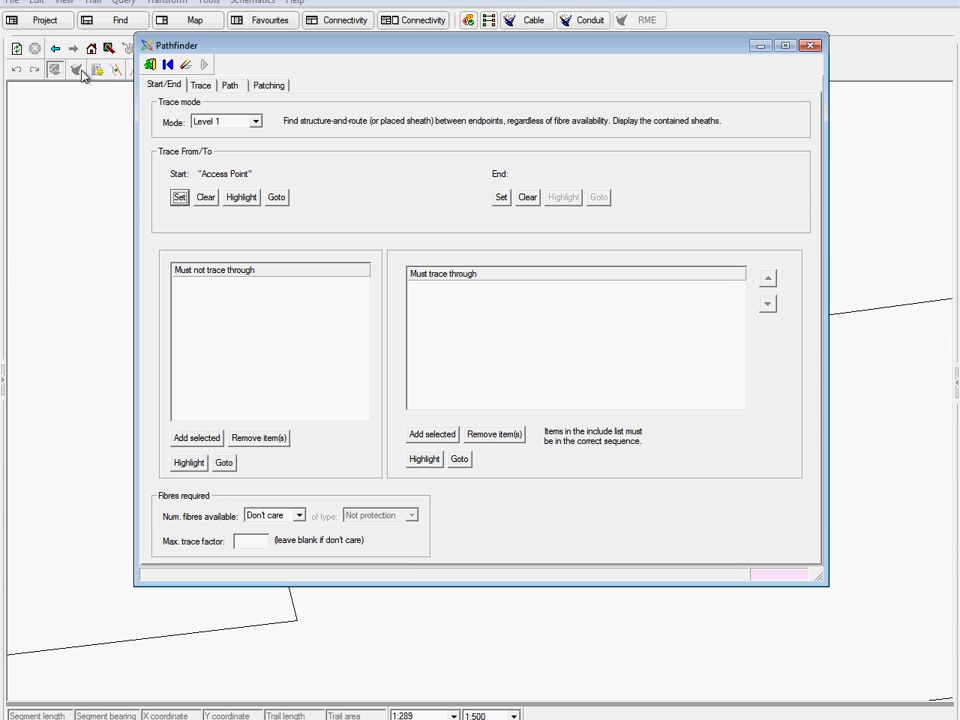
- Set the Innovations Ltd building as the end of the Pathfinder trace
{"action": "left_click", "coordinate": [56, 49]}
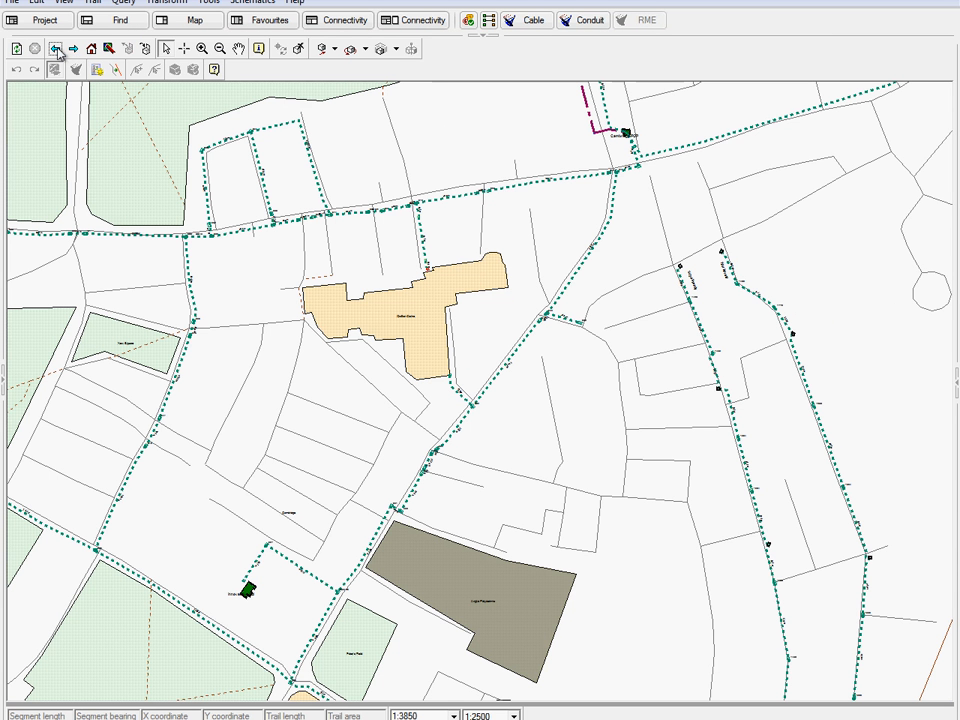
{"action": "left_click", "coordinate": [201, 49]}
{"action": "left_click_drag", "start_coordinate": [220, 561], "coordinate": [272, 612]}
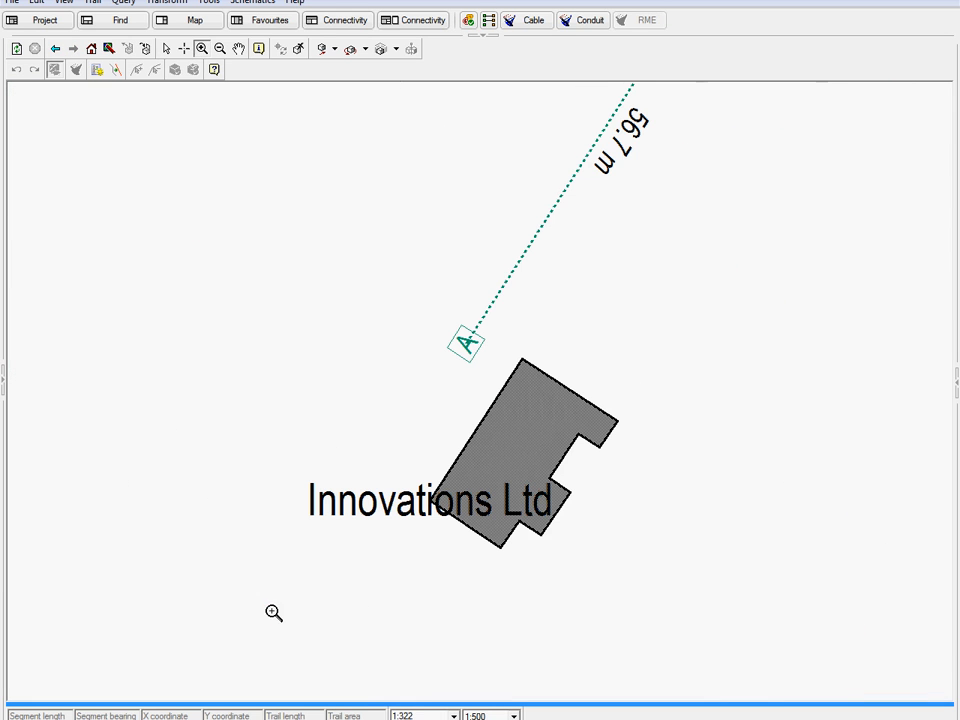
{"action": "left_click", "coordinate": [165, 48]}
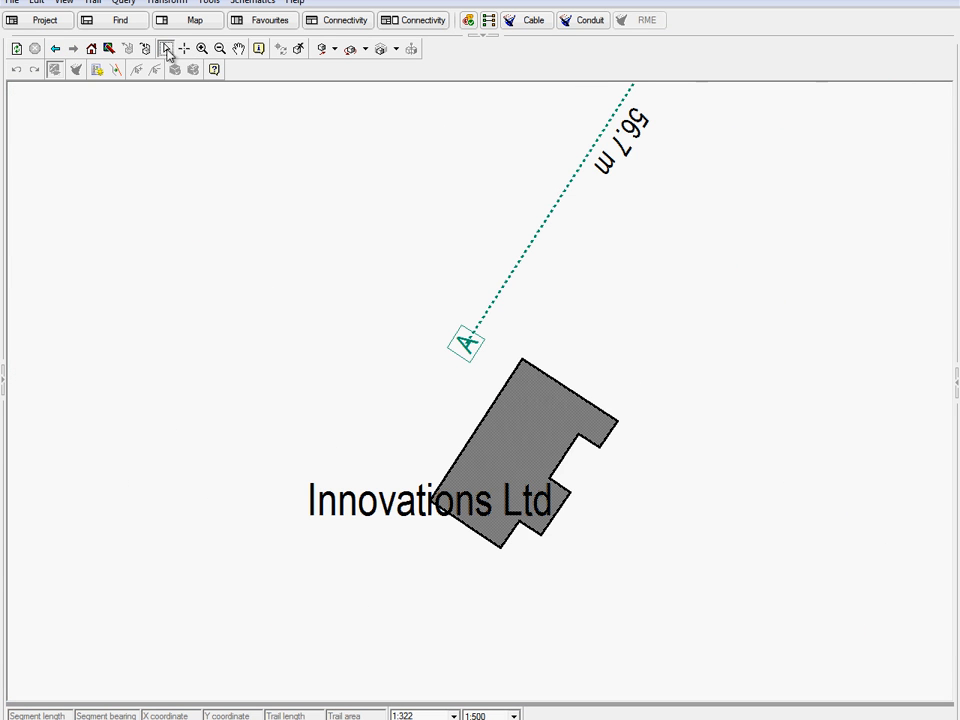
{"action": "left_click", "coordinate": [495, 430]}
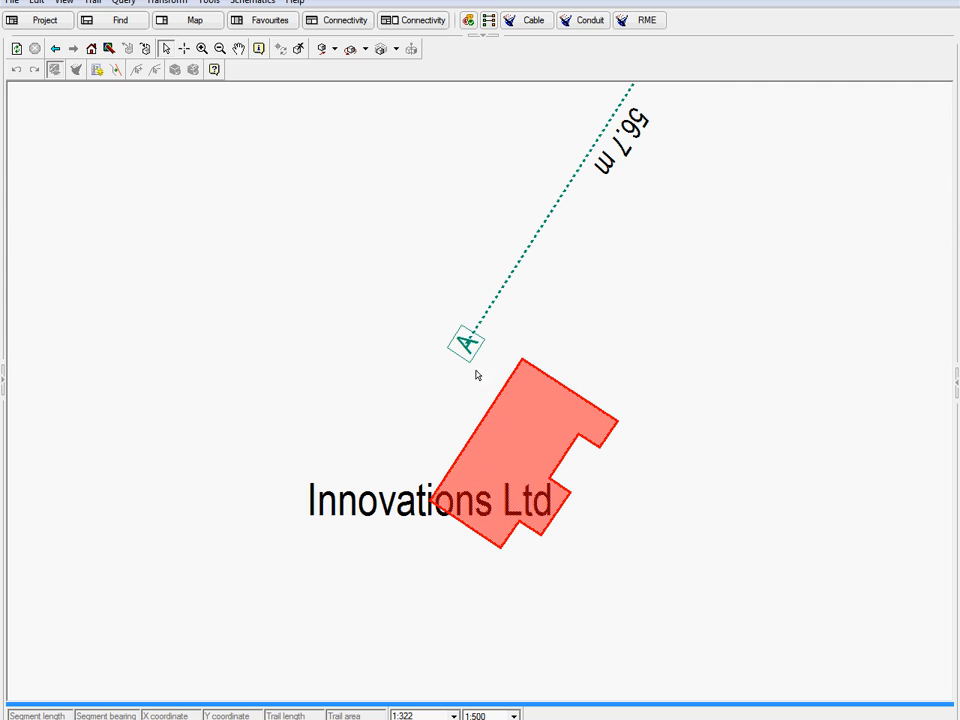
{"action": "left_click", "coordinate": [209, 3]}
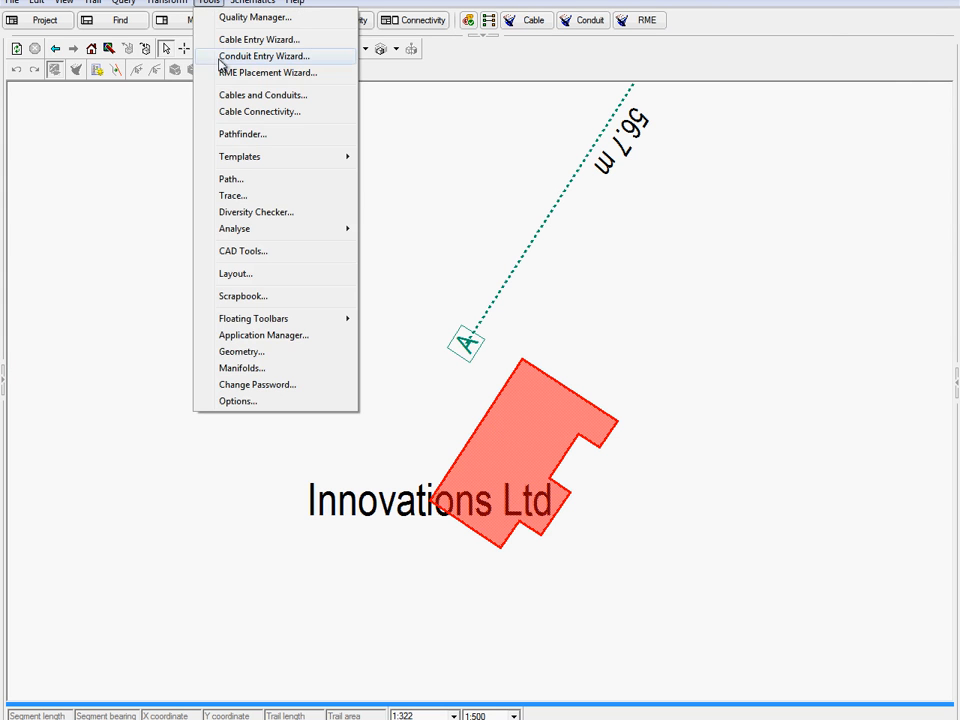
{"action": "left_click", "coordinate": [236, 133]}
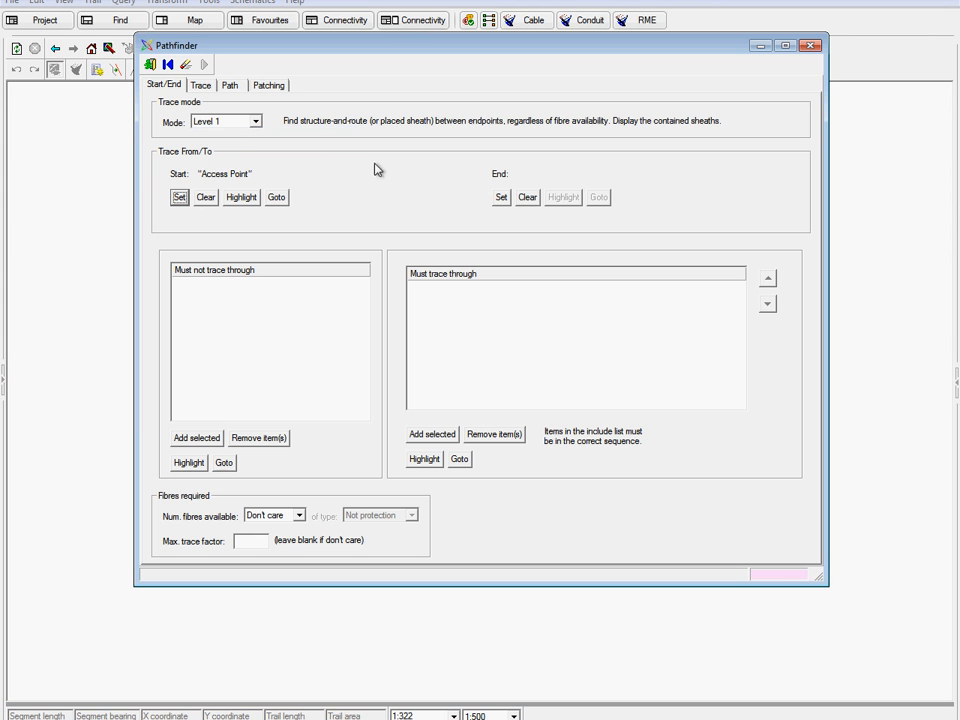
{"action": "left_click", "coordinate": [500, 199]}
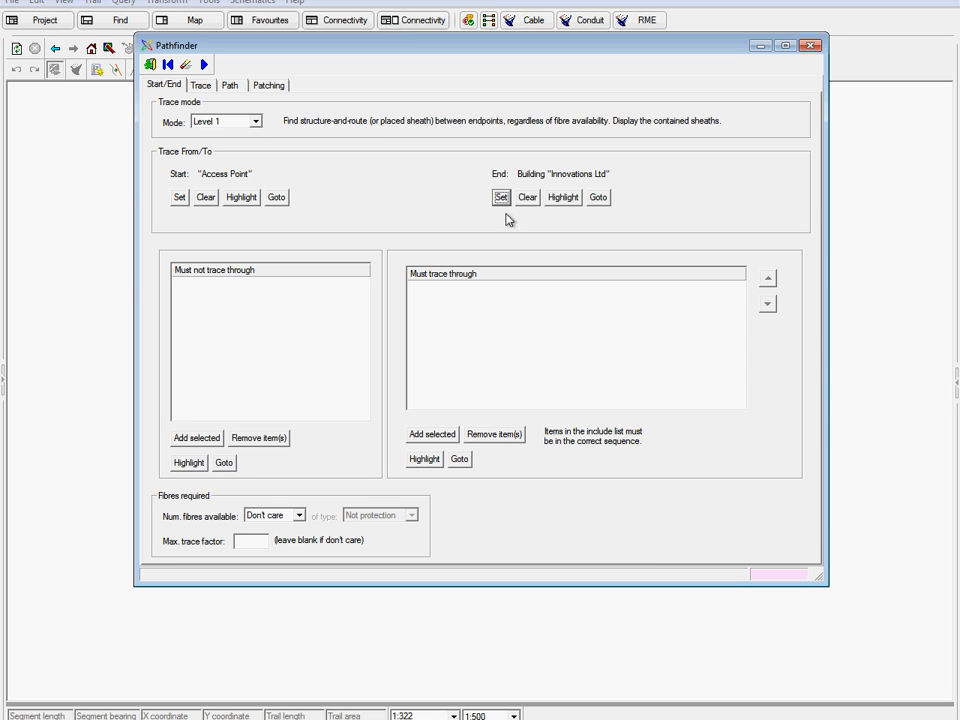
- Run the Level 1 trace and show the traced route on the full map
{"action": "left_click", "coordinate": [204, 66]}
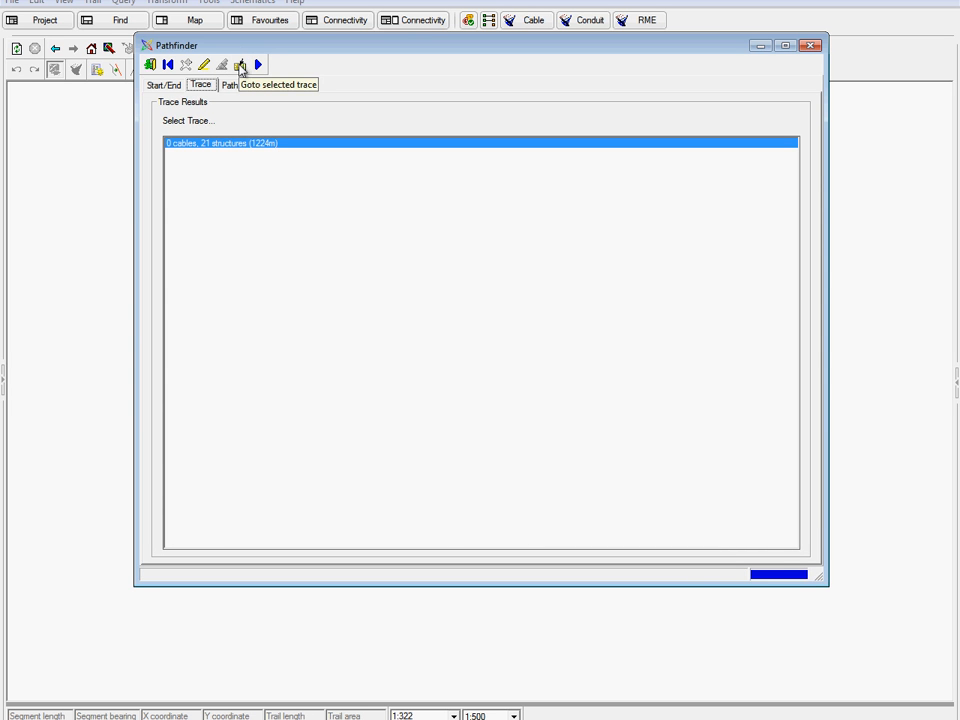
{"action": "left_click", "coordinate": [240, 66]}
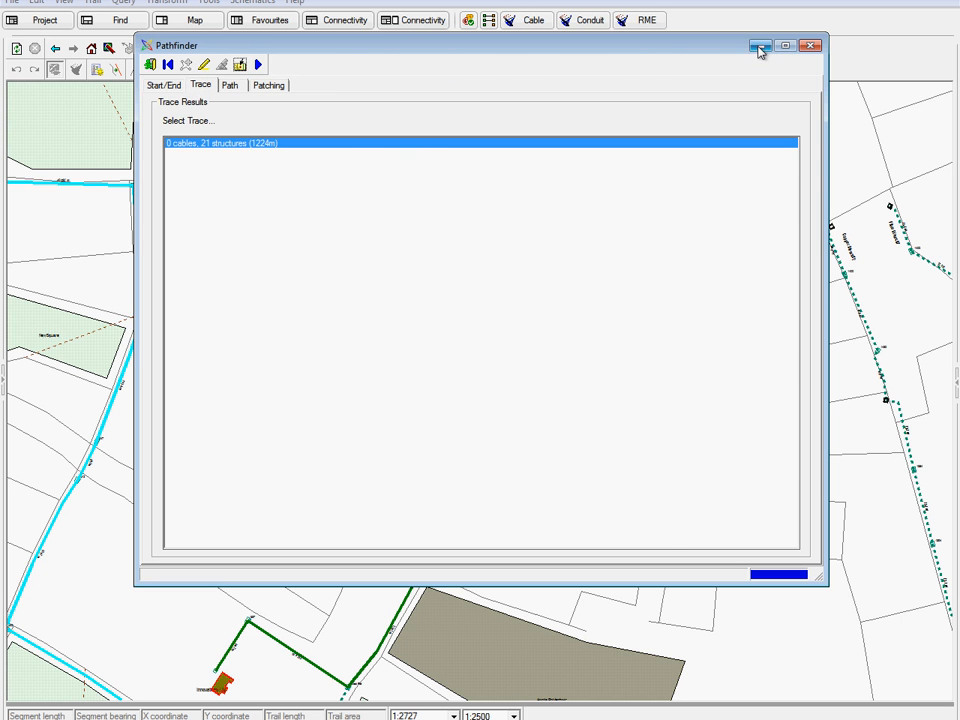
{"action": "left_click", "coordinate": [759, 46]}
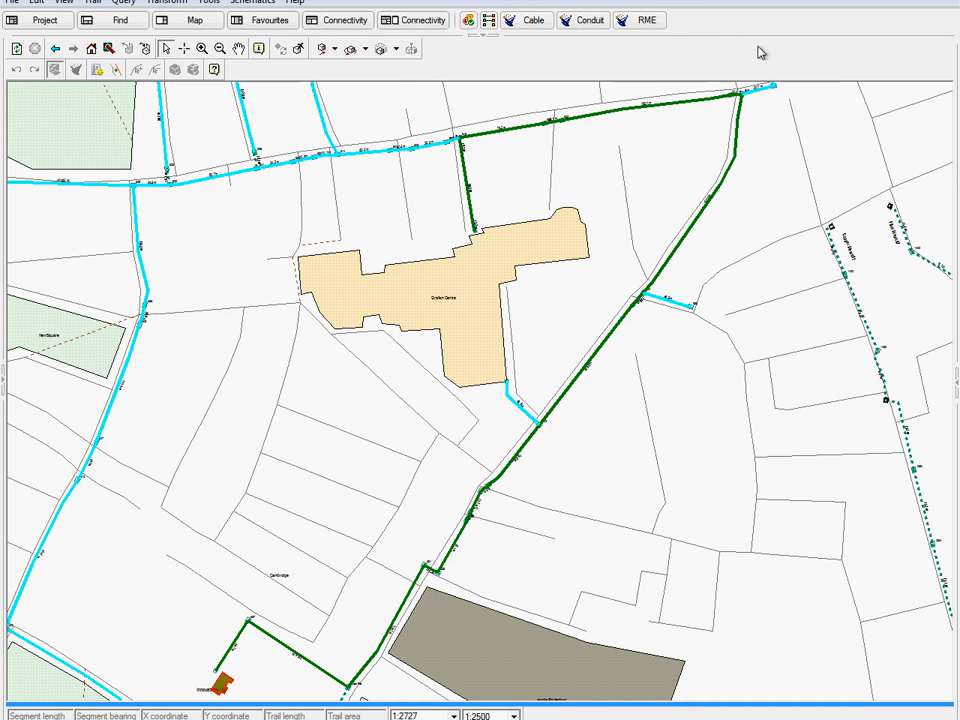
{"action": "left_click", "coordinate": [91, 49]}
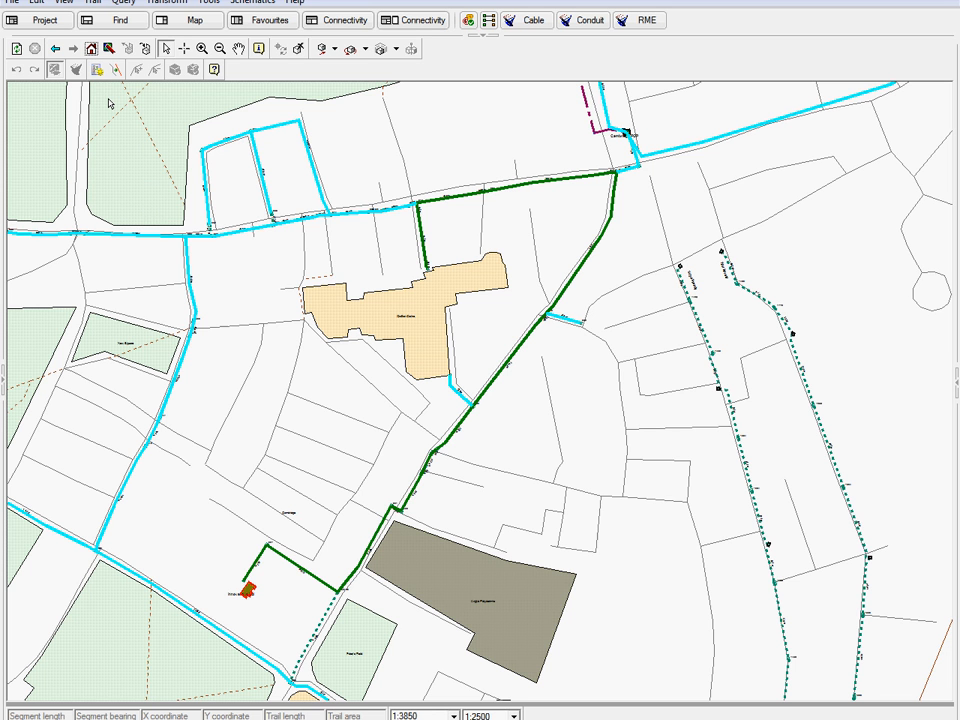
- Reopen the Pathfinder start and end settings and change the trace mode to Level 2
{"action": "left_click", "coordinate": [209, 2]}
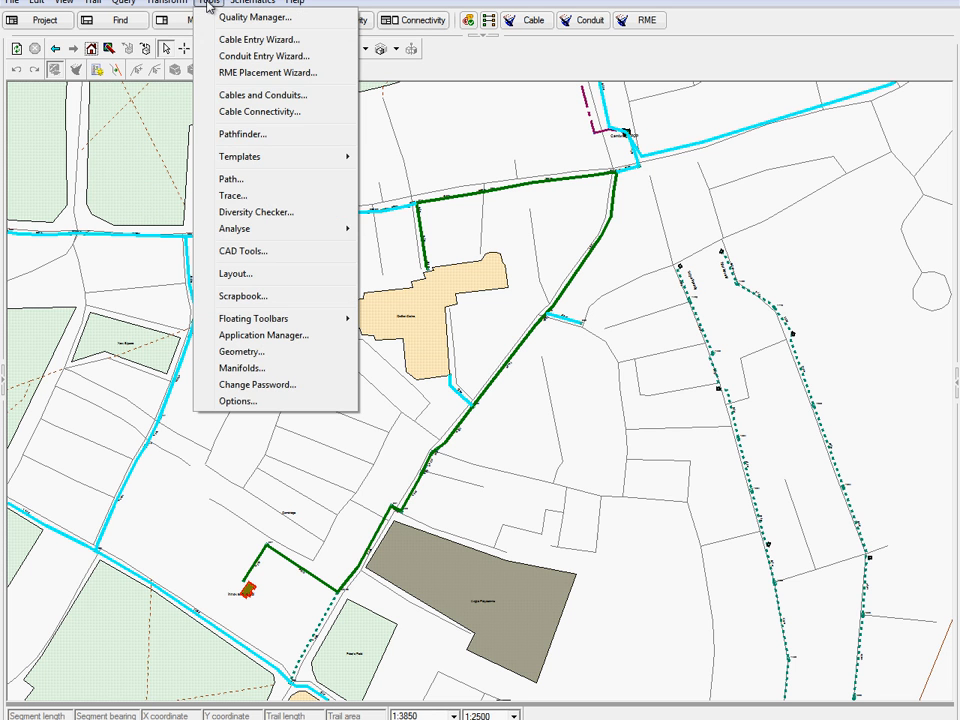
{"action": "left_click", "coordinate": [242, 137]}
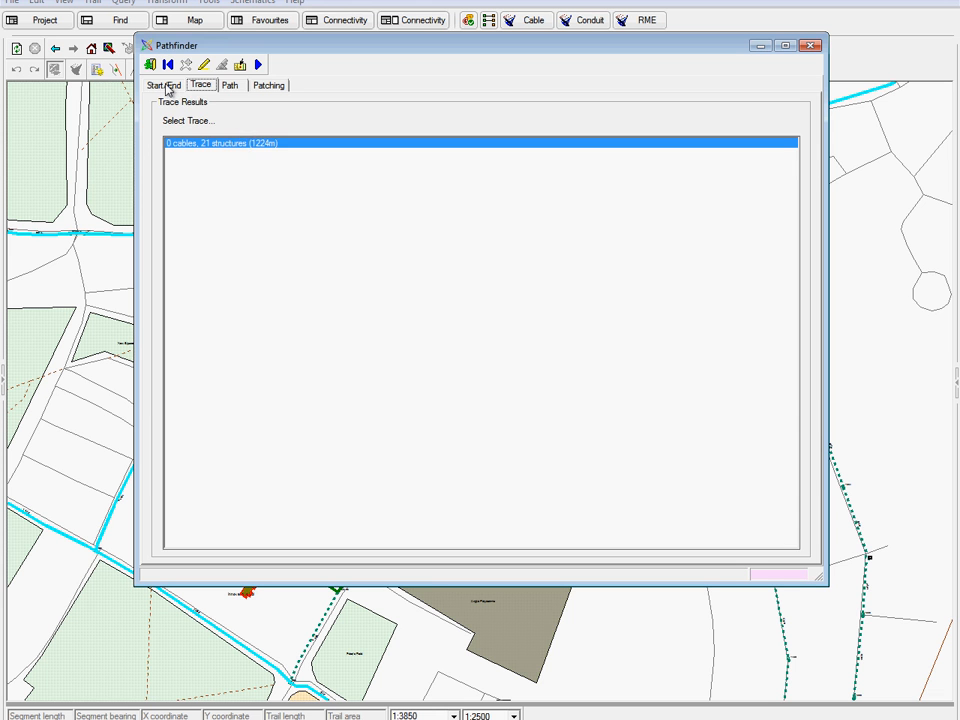
{"action": "left_click", "coordinate": [166, 86]}
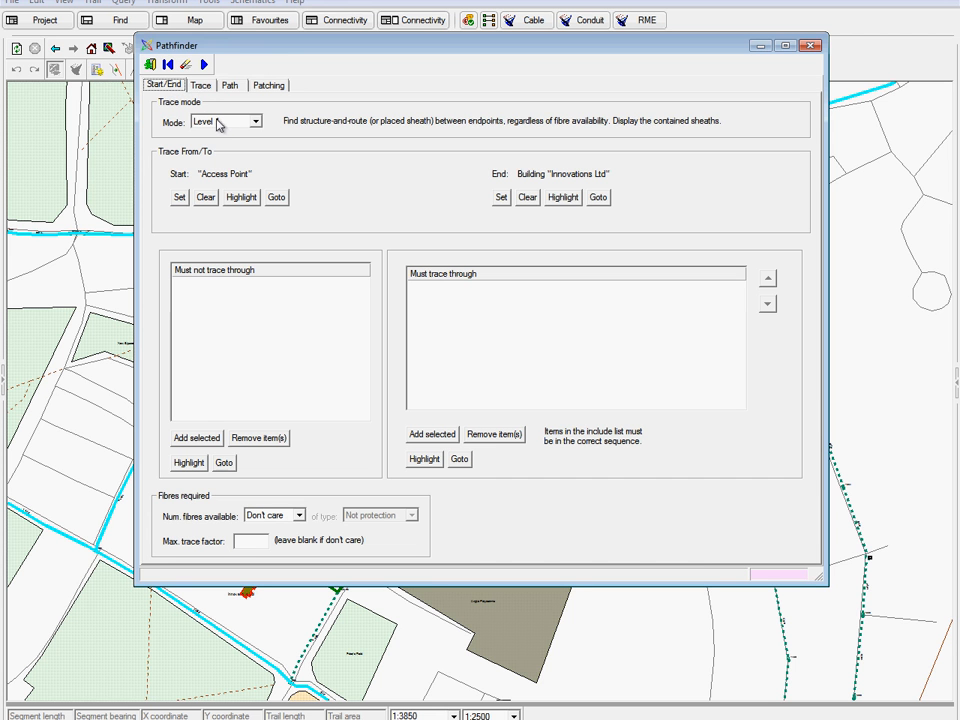
{"action": "left_click", "coordinate": [220, 123]}
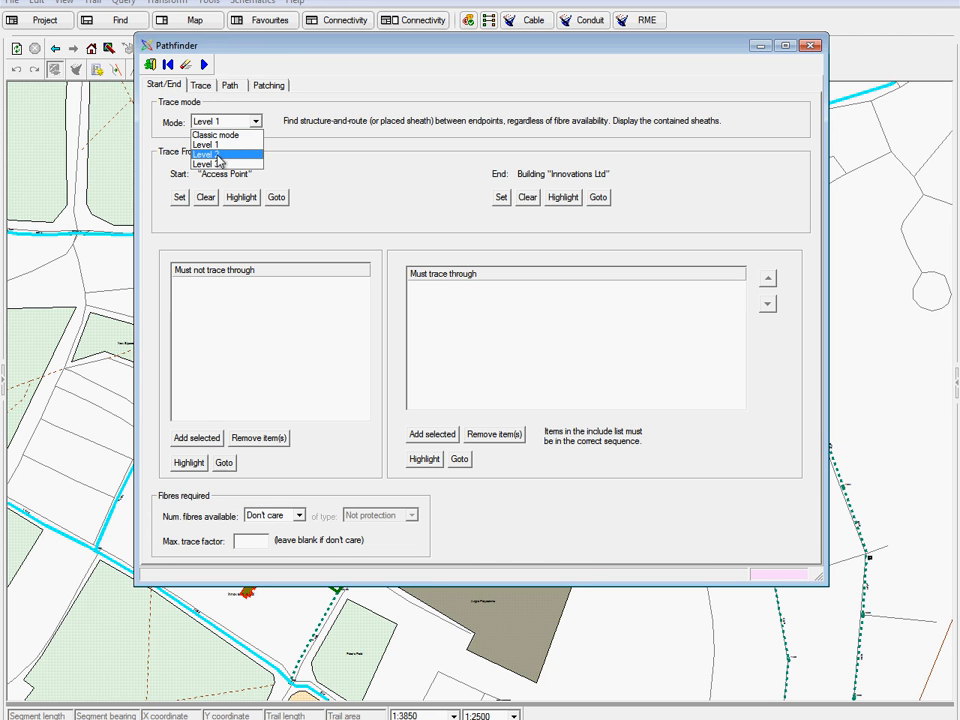
{"action": "left_click", "coordinate": [230, 154]}
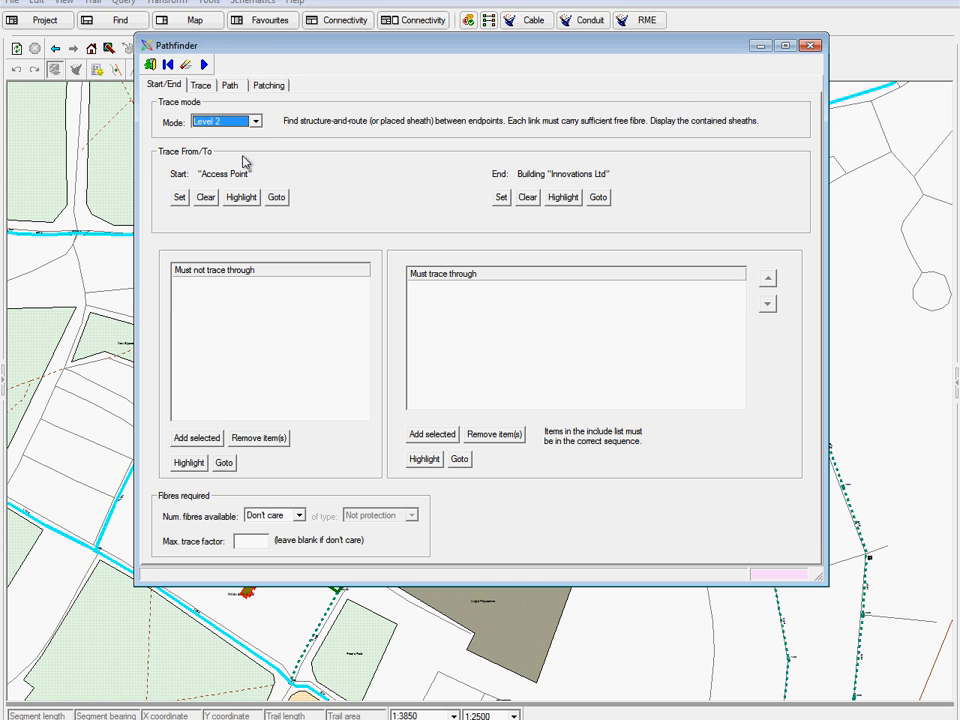
- Require 2 available fibres of type Not protection, rerun the trace and view the route on the map
{"action": "left_click", "coordinate": [258, 516]}
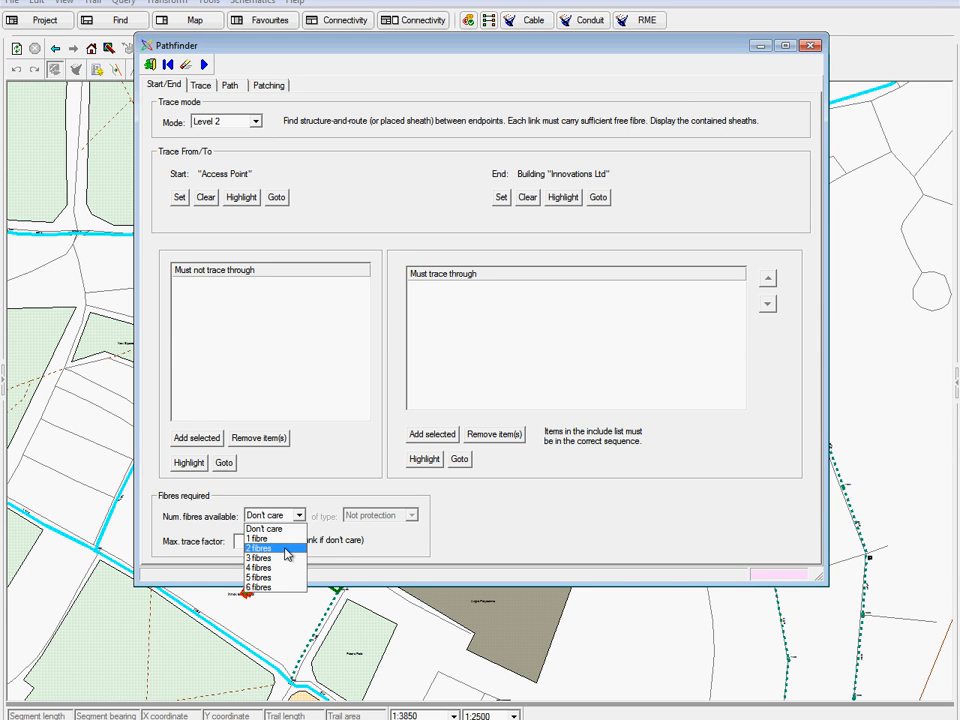
{"action": "left_click", "coordinate": [287, 551]}
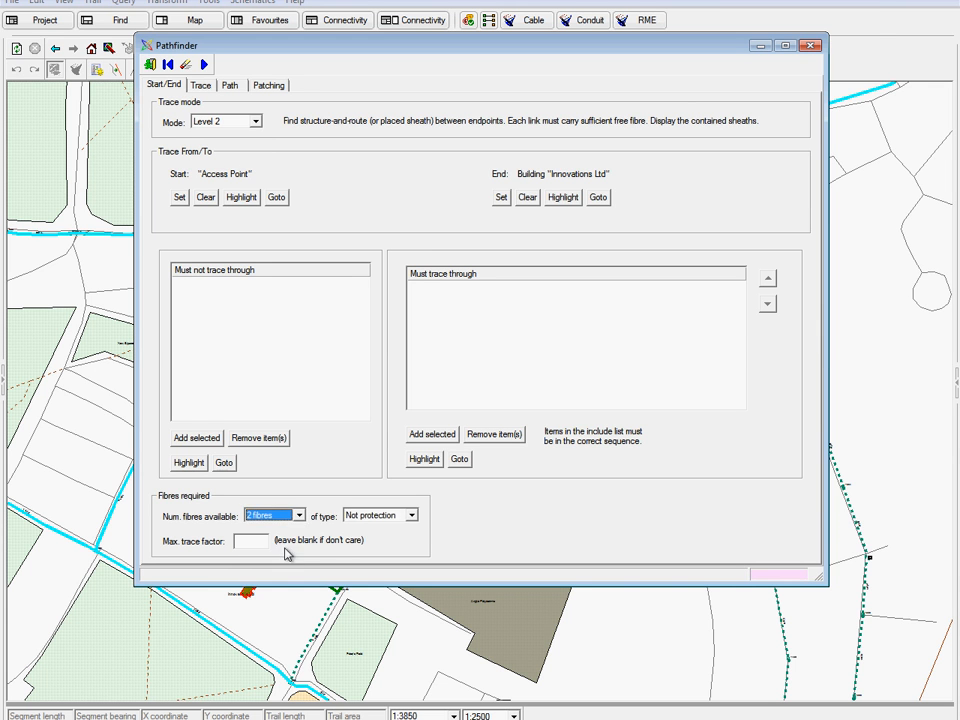
{"action": "left_click", "coordinate": [401, 516]}
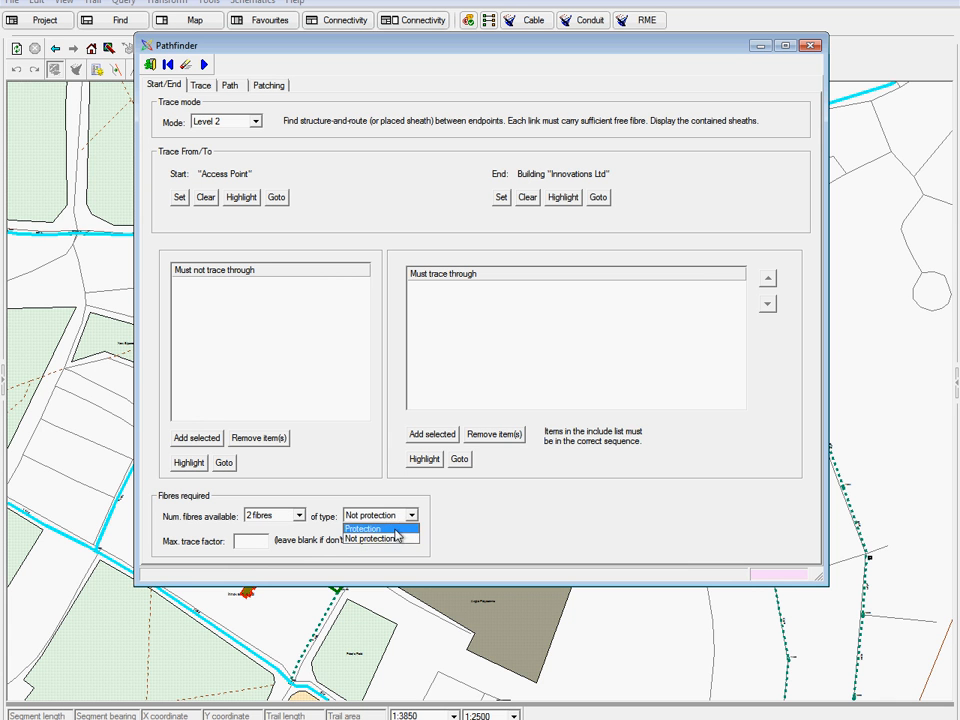
{"action": "left_click", "coordinate": [399, 540]}
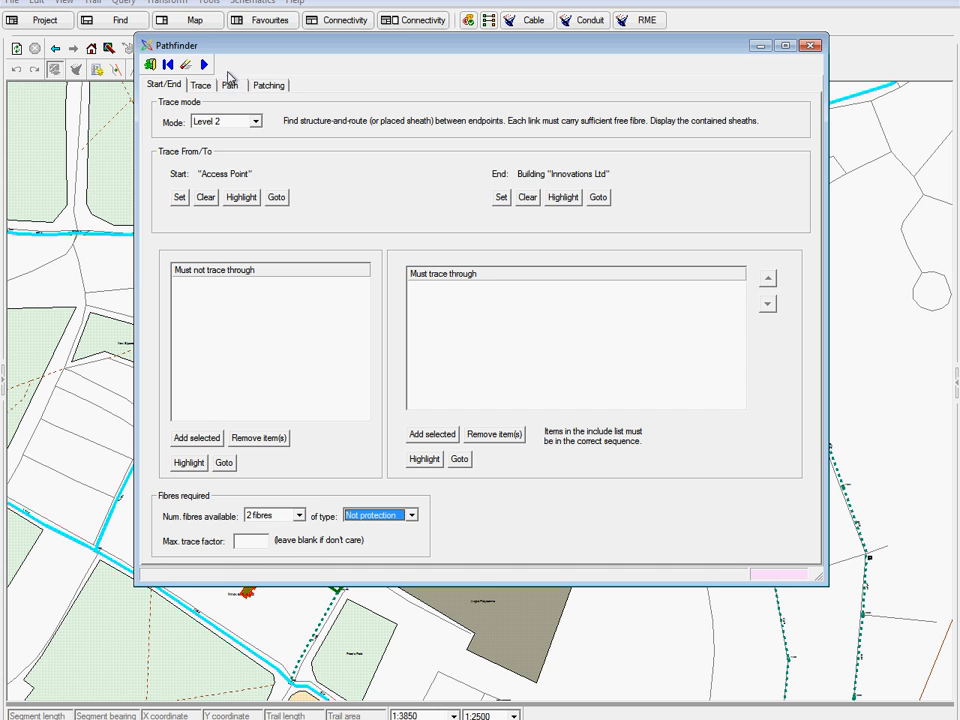
{"action": "left_click", "coordinate": [204, 65]}
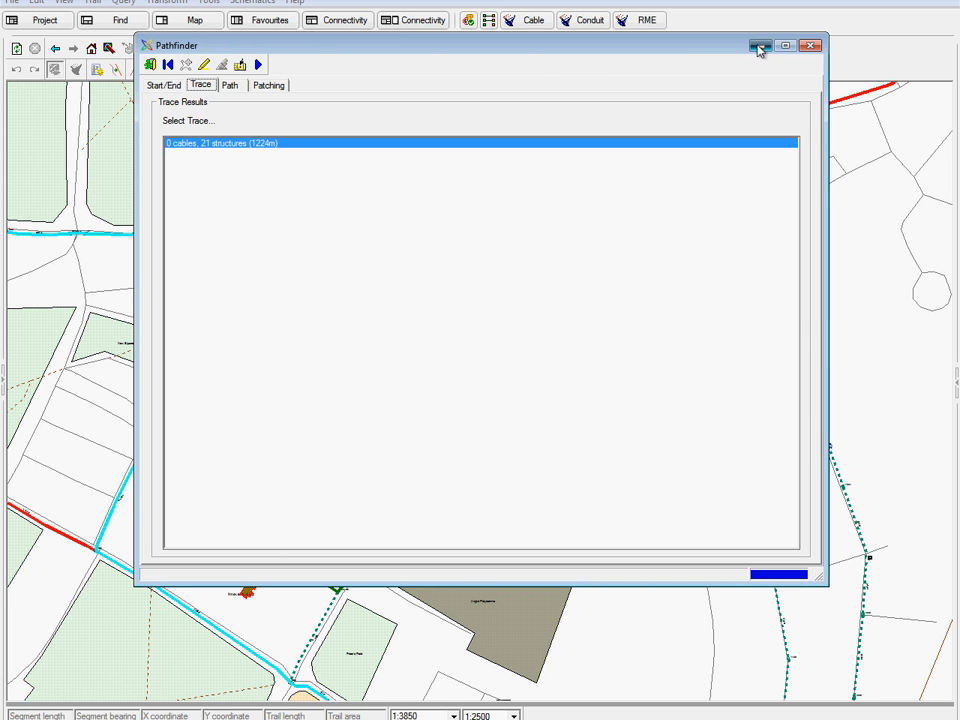
{"action": "left_click", "coordinate": [759, 46]}
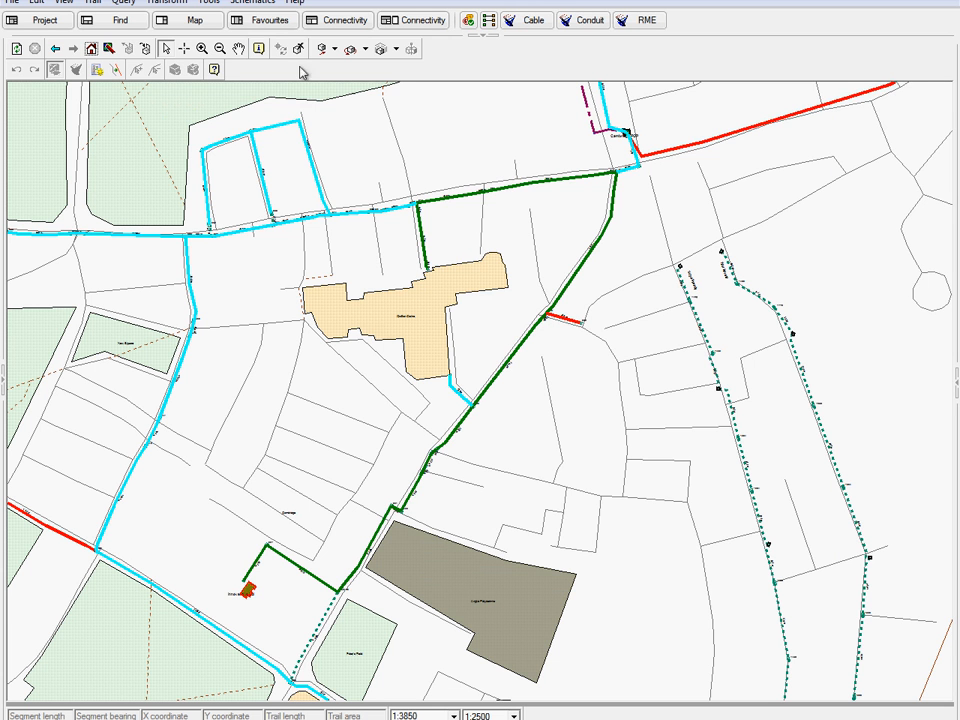
- Display the selected trace as a maximized path diagram, colour its sheaths individually and view the splices along the route
{"action": "left_click", "coordinate": [210, 4]}
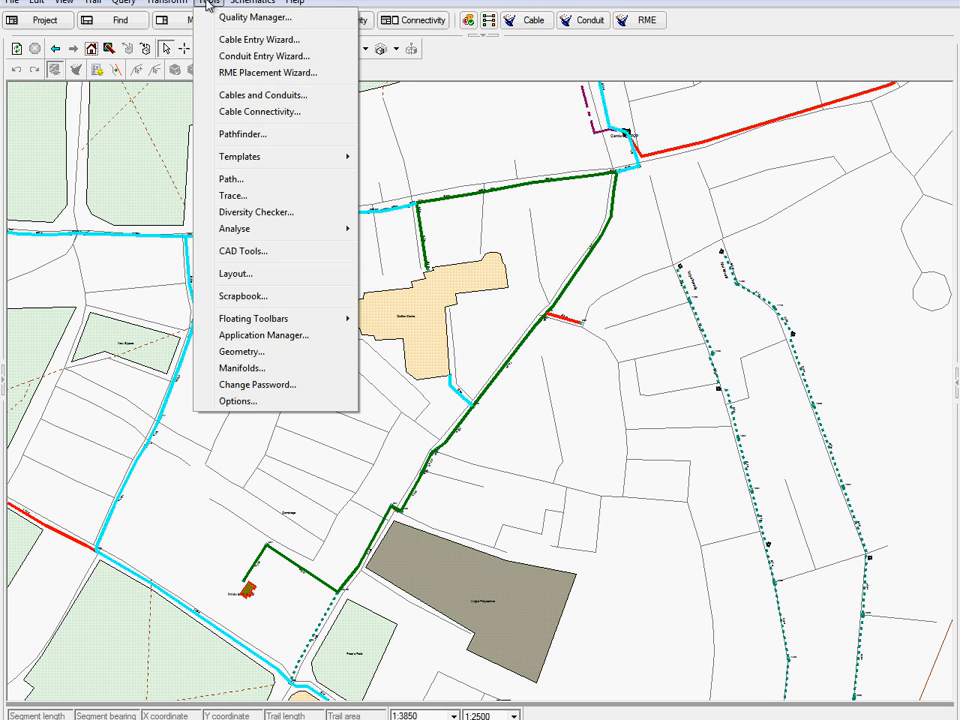
{"action": "left_click", "coordinate": [285, 141]}
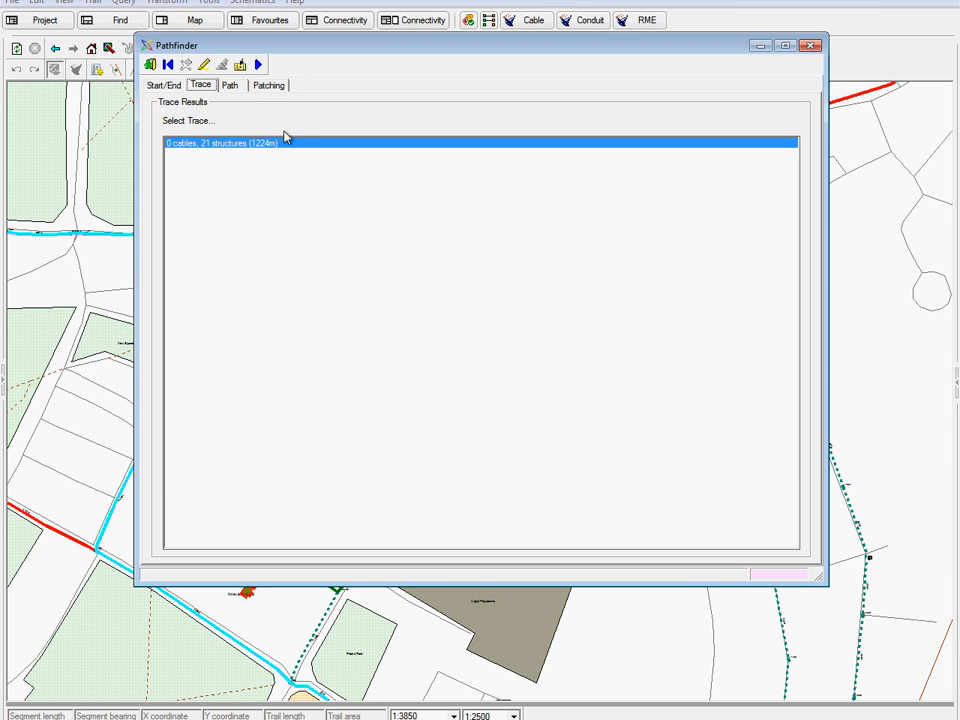
{"action": "left_click", "coordinate": [257, 64]}
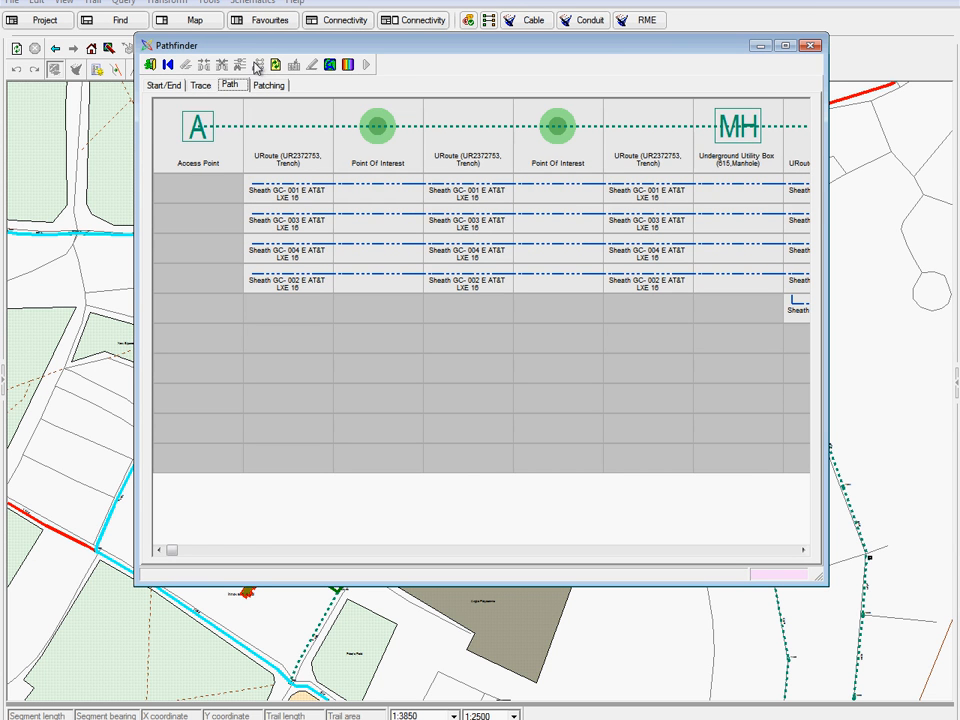
{"action": "left_click", "coordinate": [785, 45]}
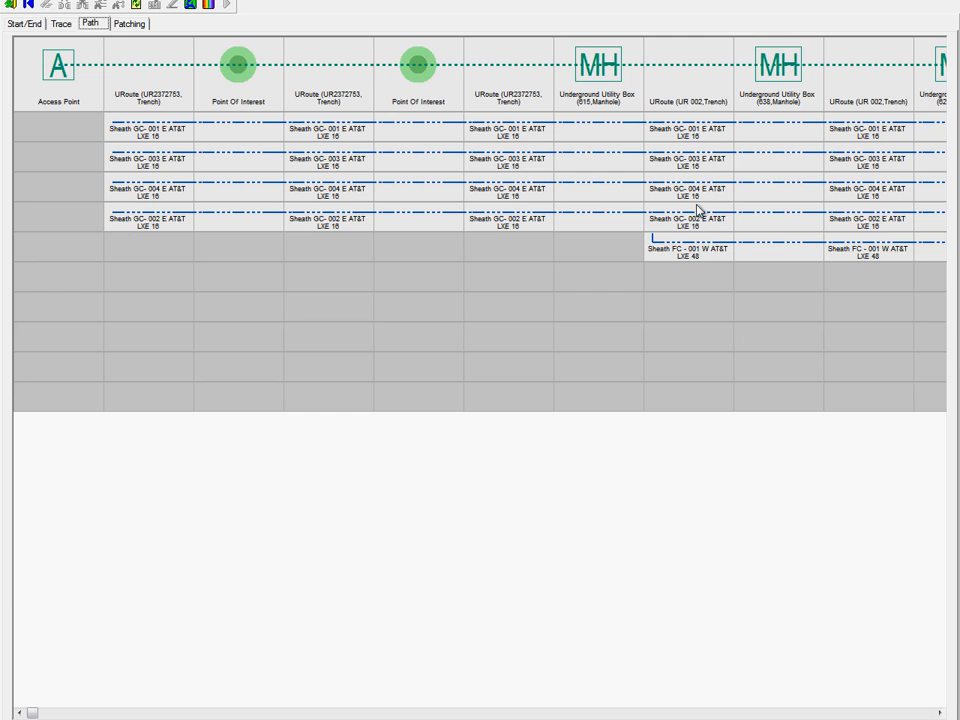
{"action": "left_click", "coordinate": [208, 5]}
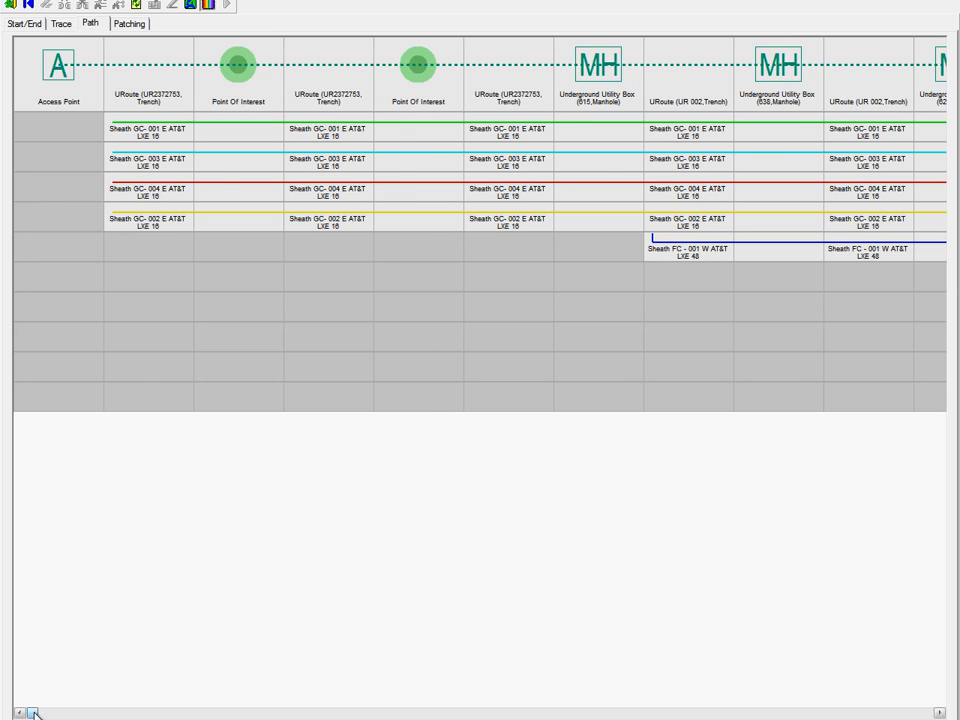
{"action": "left_click_drag", "start_coordinate": [32, 712], "coordinate": [389, 713]}
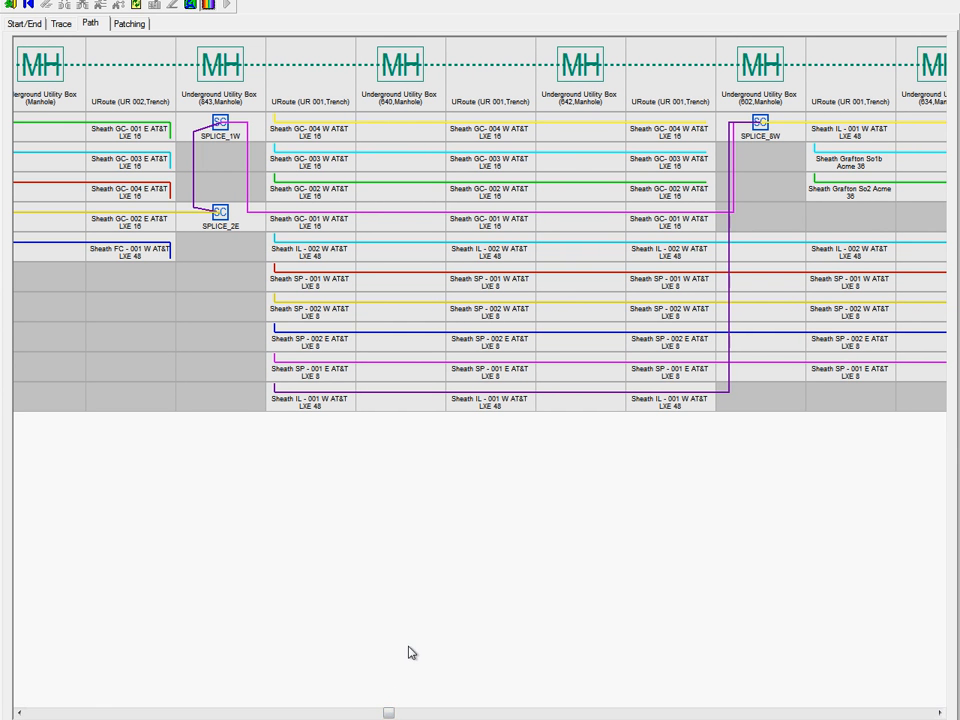
- Select sheaths GC-002 E, GC-001 W and IL-001 W along the path diagram and include them in the trace
{"action": "left_click_drag", "start_coordinate": [390, 711], "coordinate": [17, 712]}
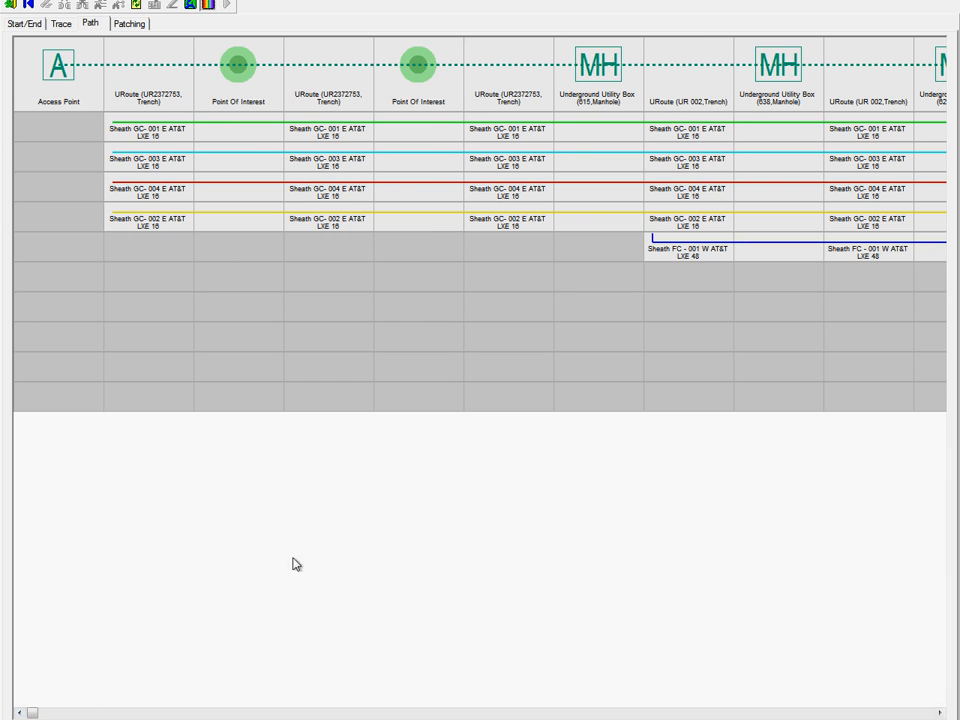
{"action": "left_click", "coordinate": [440, 221]}
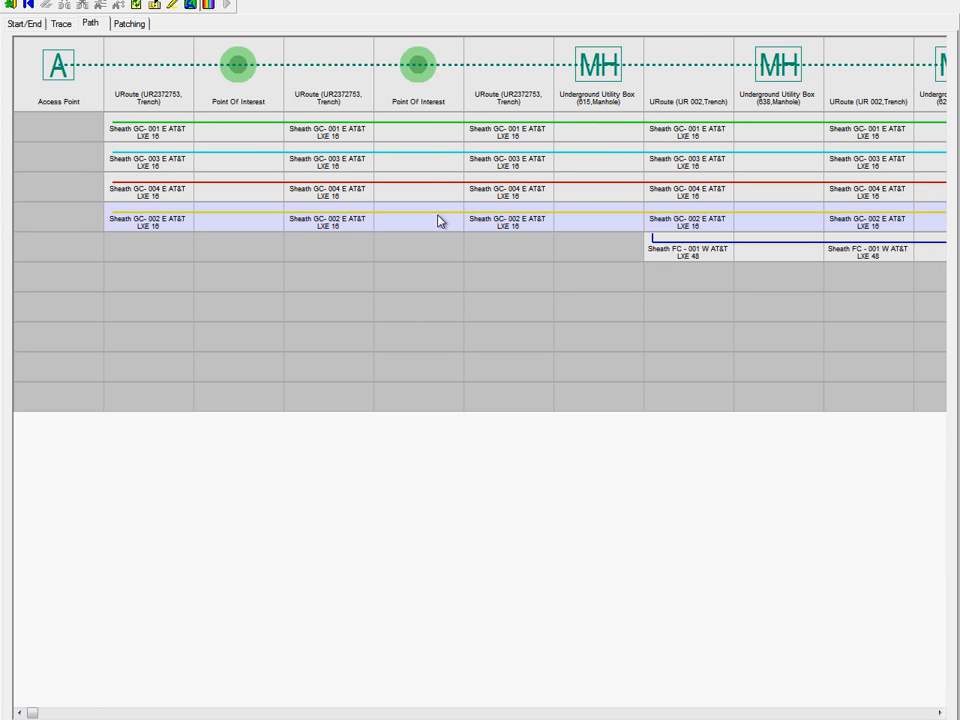
{"action": "left_click", "coordinate": [851, 713]}
{"action": "left_click", "coordinate": [851, 713]}
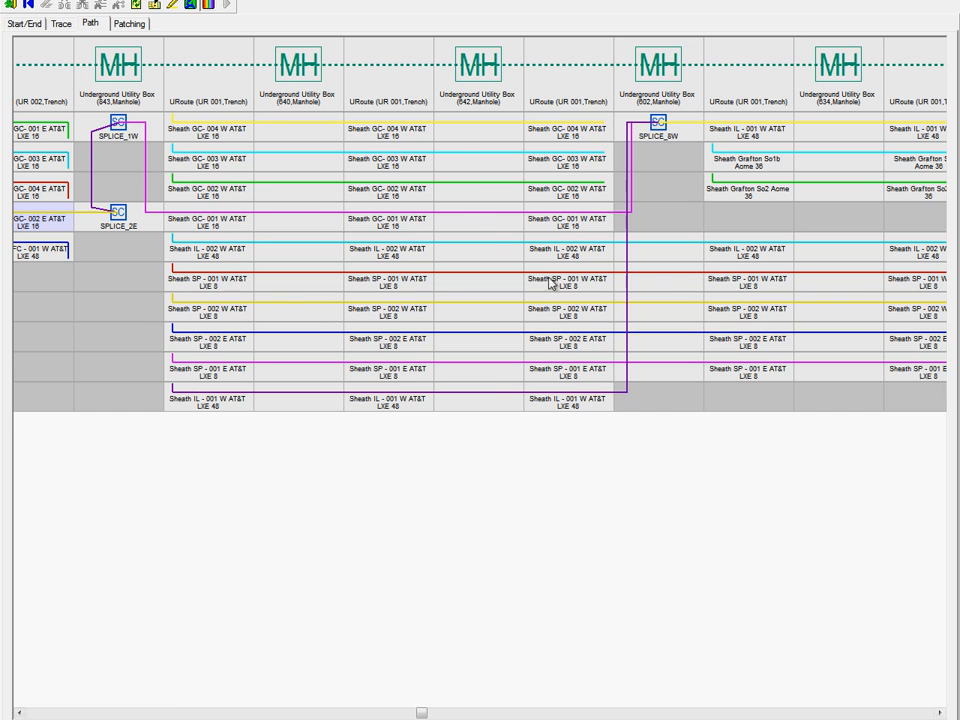
{"action": "left_click", "coordinate": [486, 217]}
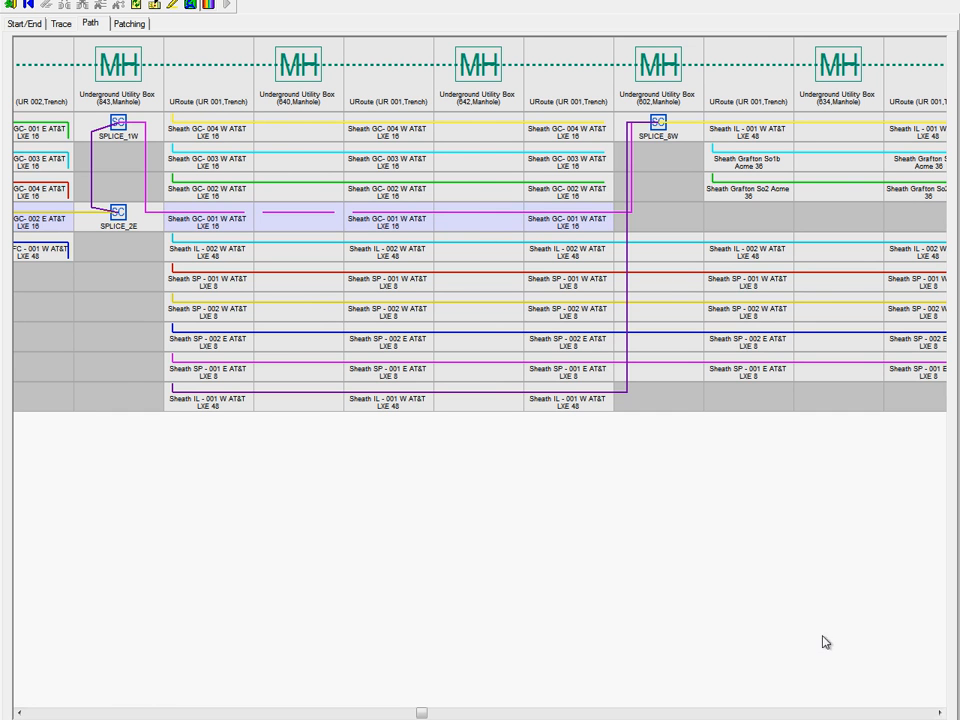
{"action": "left_click", "coordinate": [903, 713]}
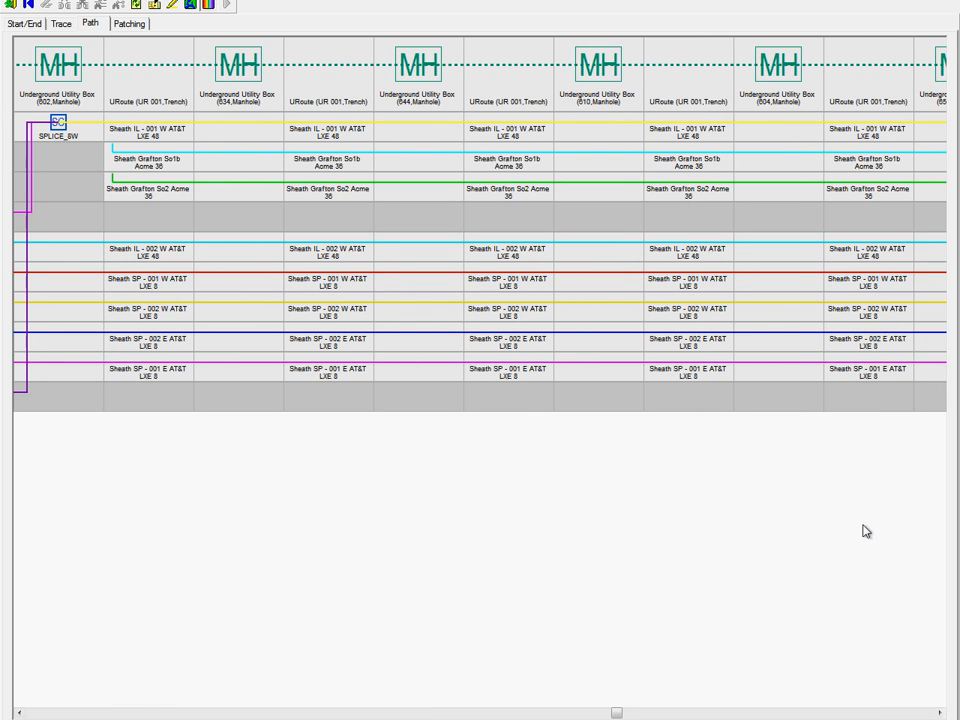
{"action": "left_click", "coordinate": [776, 126]}
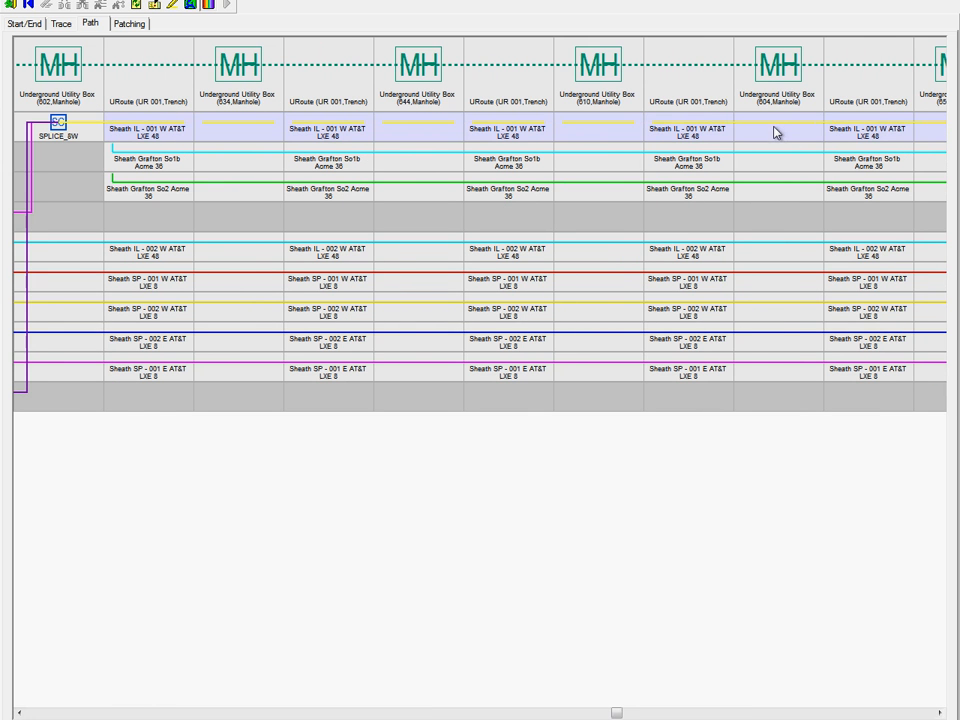
{"action": "left_click", "coordinate": [920, 713]}
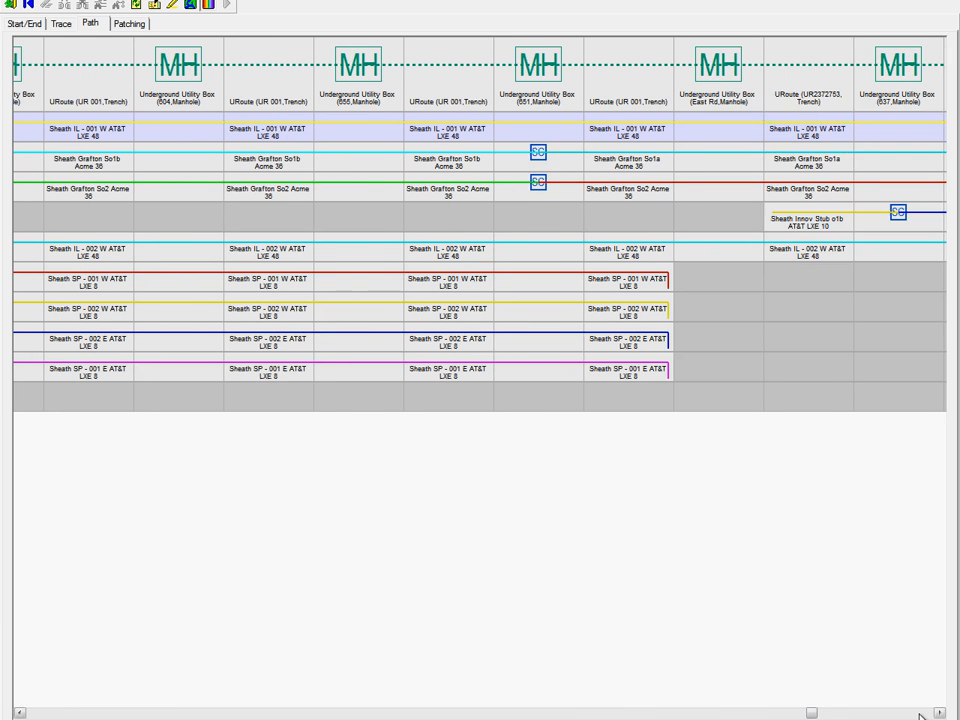
{"action": "right_click", "coordinate": [550, 124]}
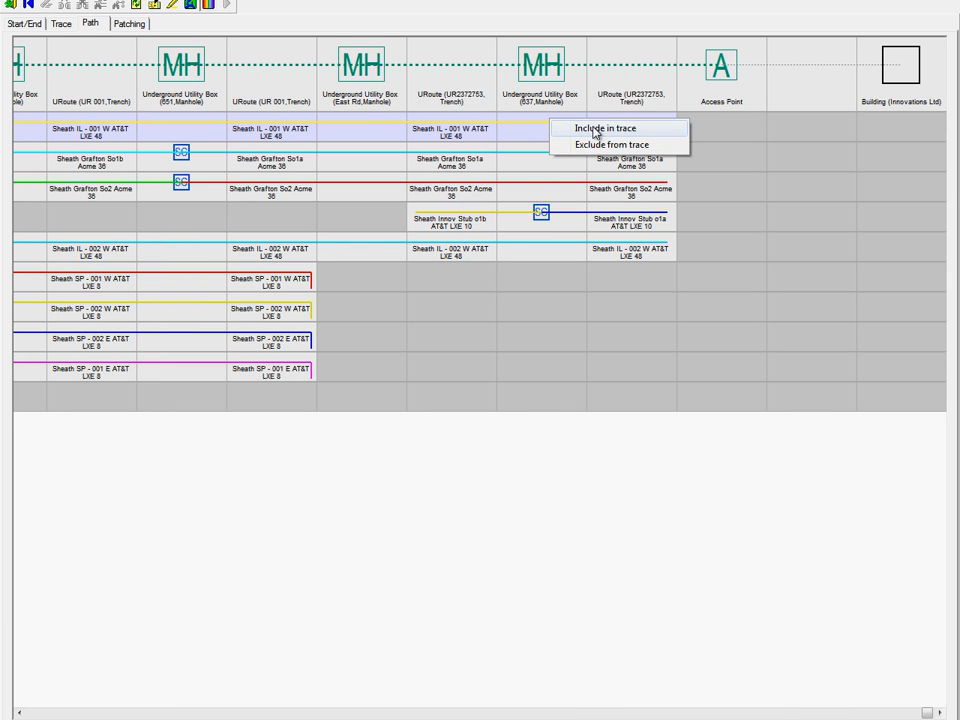
{"action": "left_click", "coordinate": [594, 129]}
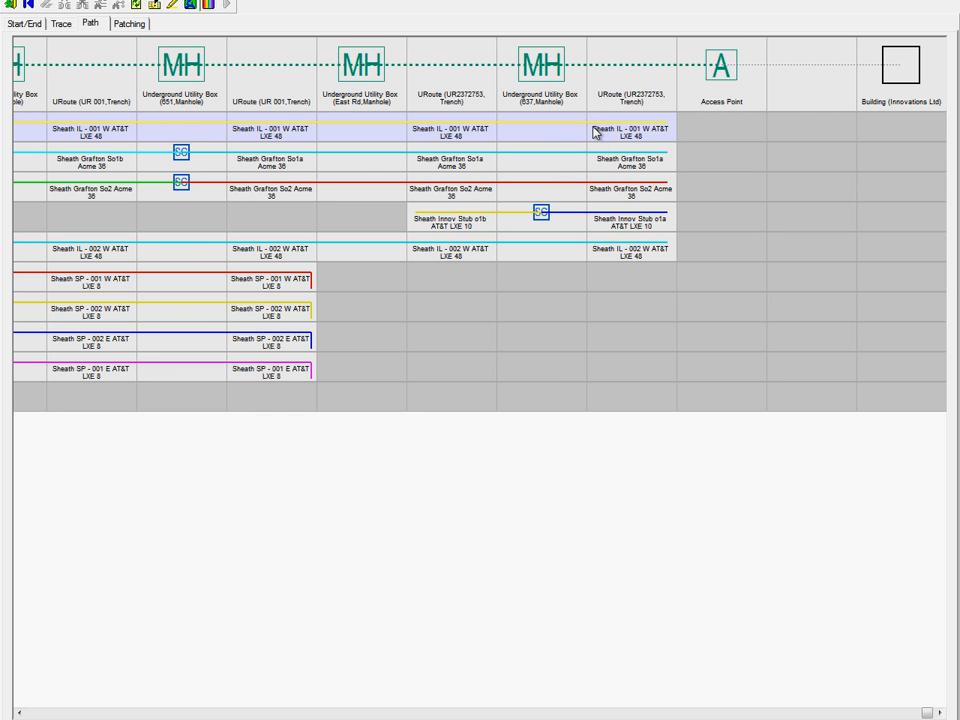
- Change the trace mode to Level 3, rerun the trace and display the resulting path's fibres
{"action": "left_click", "coordinate": [26, 24]}
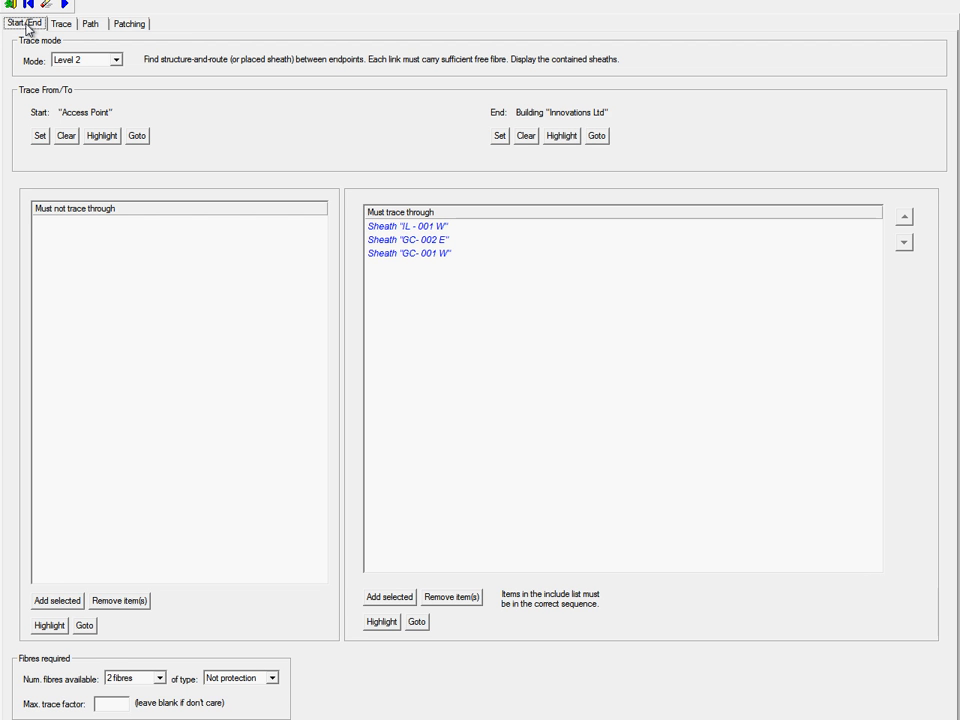
{"action": "left_click", "coordinate": [97, 61]}
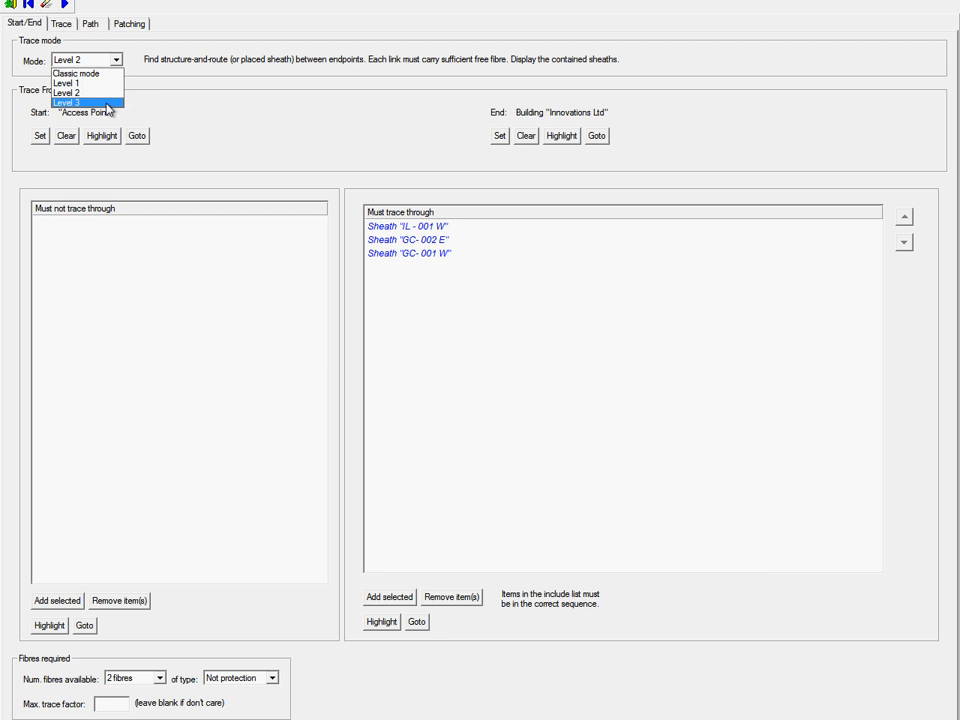
{"action": "left_click", "coordinate": [88, 102]}
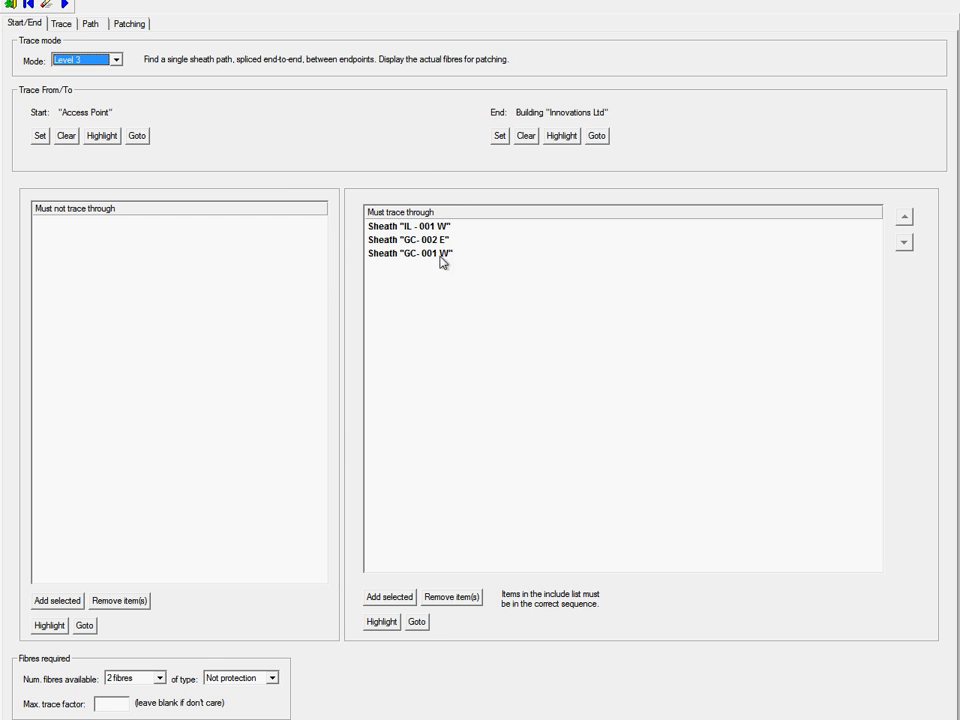
{"action": "left_click", "coordinate": [67, 7]}
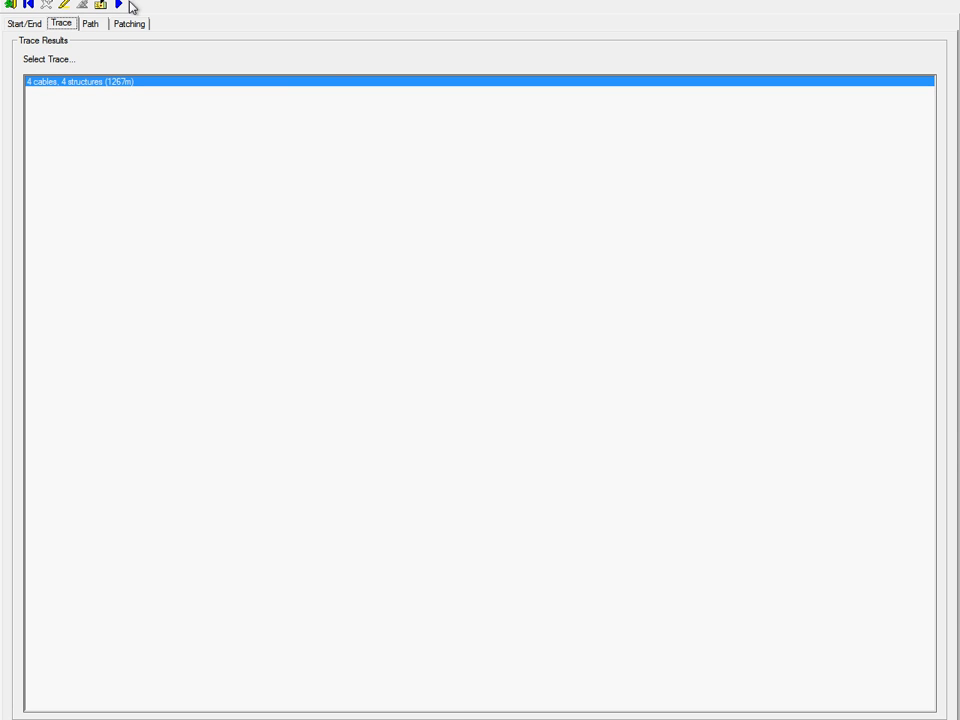
{"action": "left_click", "coordinate": [119, 3]}
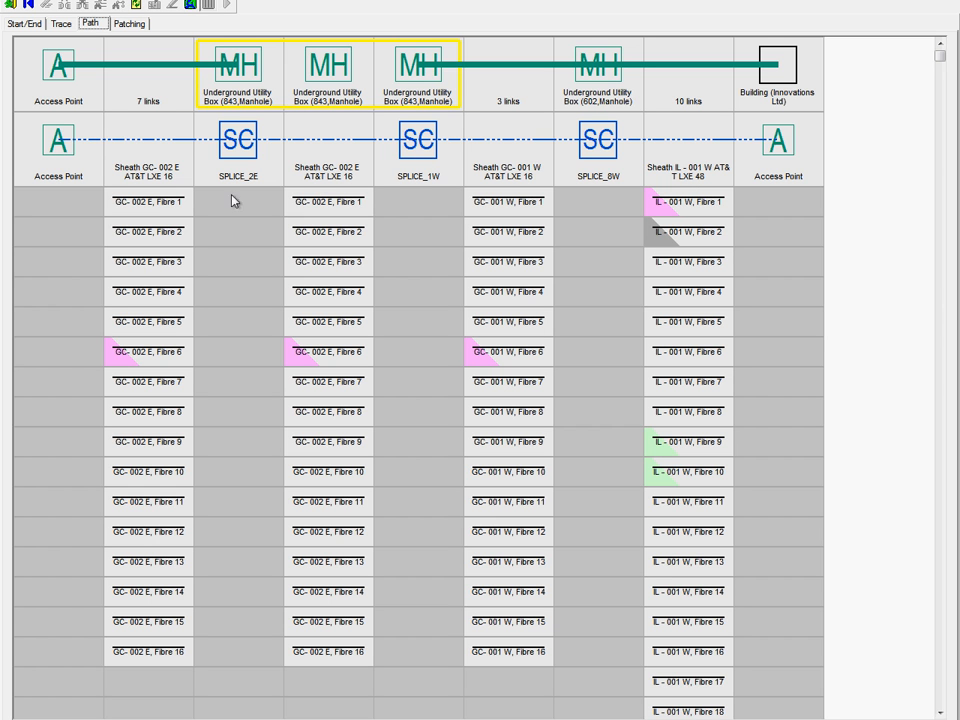
- Connect fibres 1 and 2 of sheath GC-002 E to fibres 1 and 2 of the next GC-002 E section at SPLICE_2E
{"action": "left_click", "coordinate": [152, 204]}
{"action": "left_click", "coordinate": [156, 233], "text": "ctrl"}
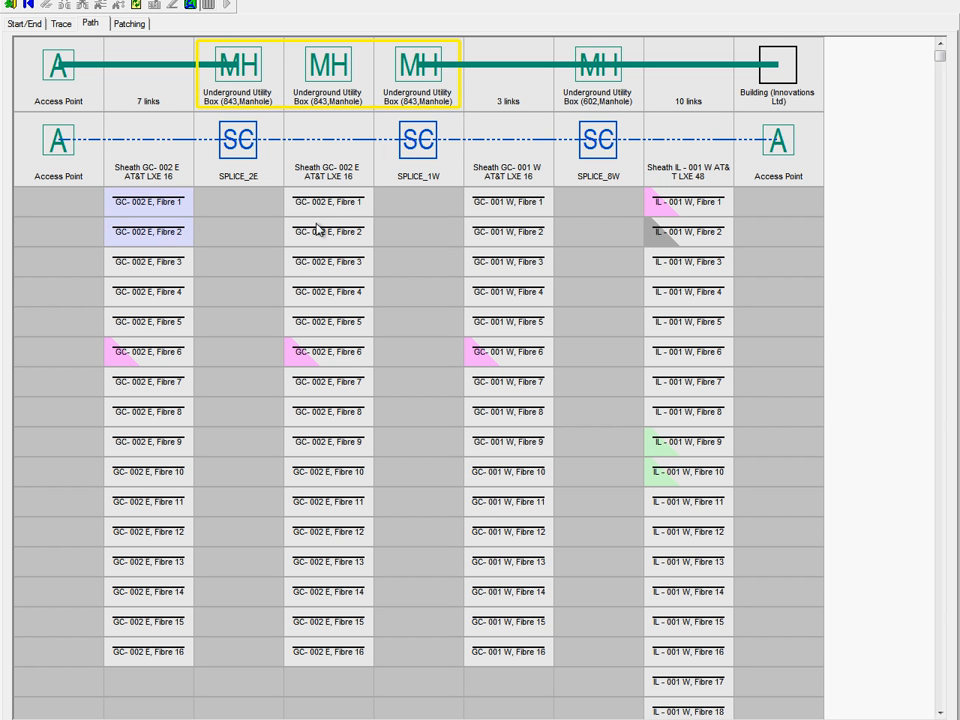
{"action": "left_click", "coordinate": [334, 204]}
{"action": "left_click", "coordinate": [336, 232], "text": "ctrl"}
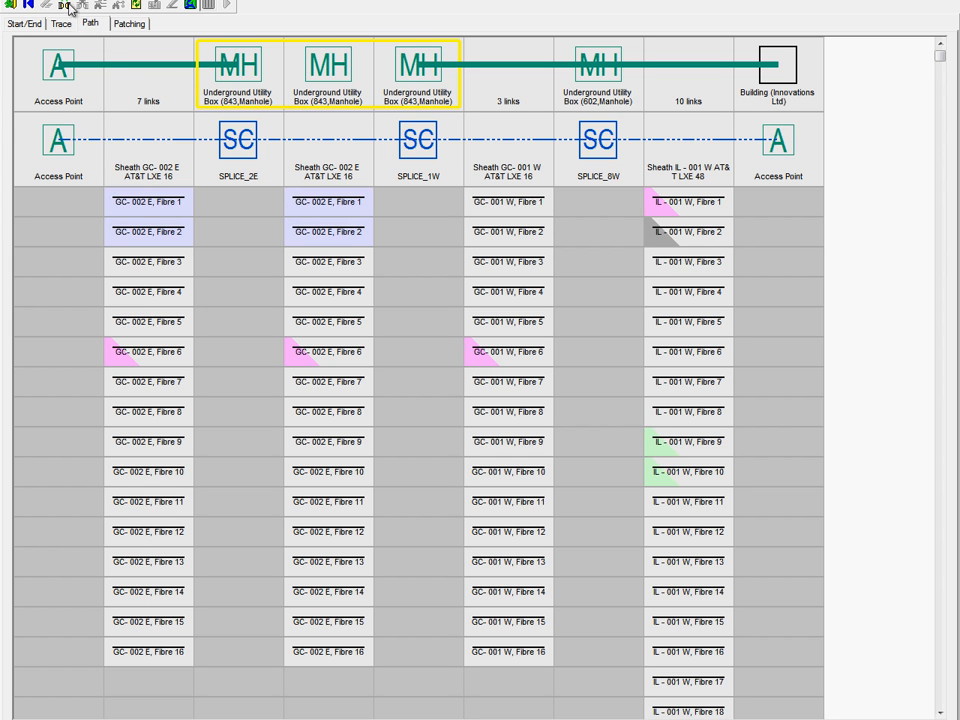
{"action": "left_click", "coordinate": [64, 6]}
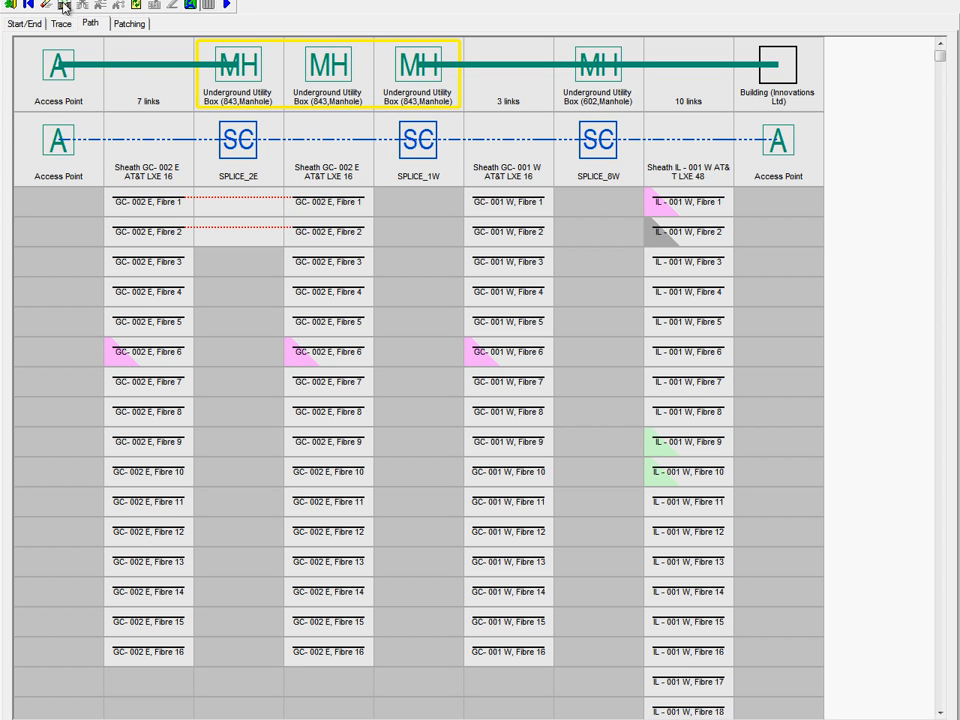
- At SPLICE_1W, connect GC-002 E fibre 1 to GC-001 W fibre 3 and GC-002 E fibre 2 to GC-001 W fibre 5
{"action": "left_click", "coordinate": [338, 203]}
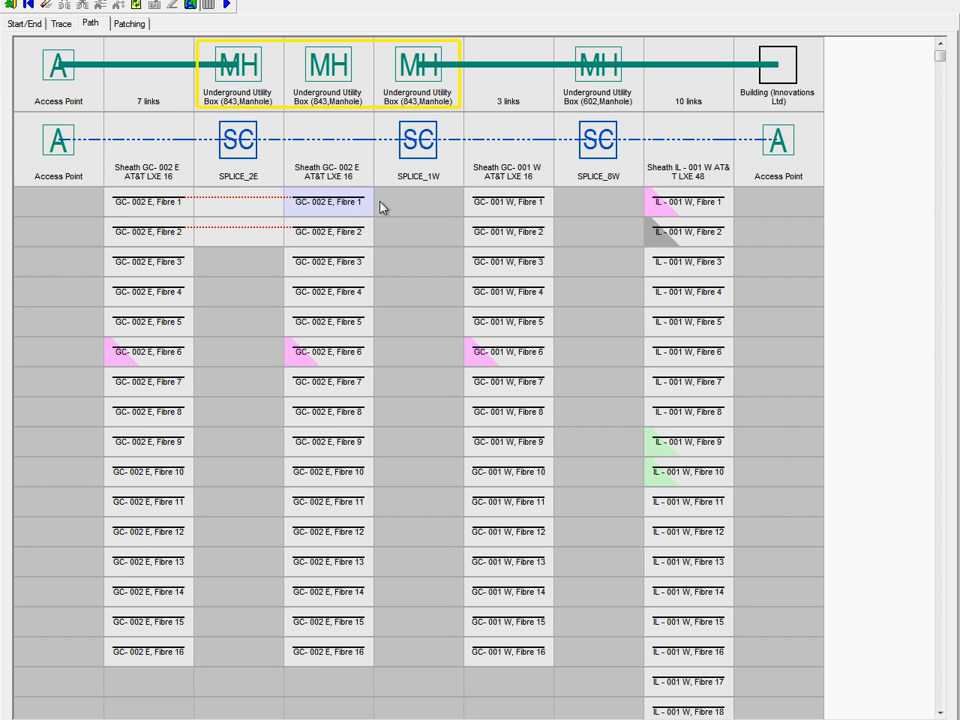
{"action": "left_click", "coordinate": [517, 264]}
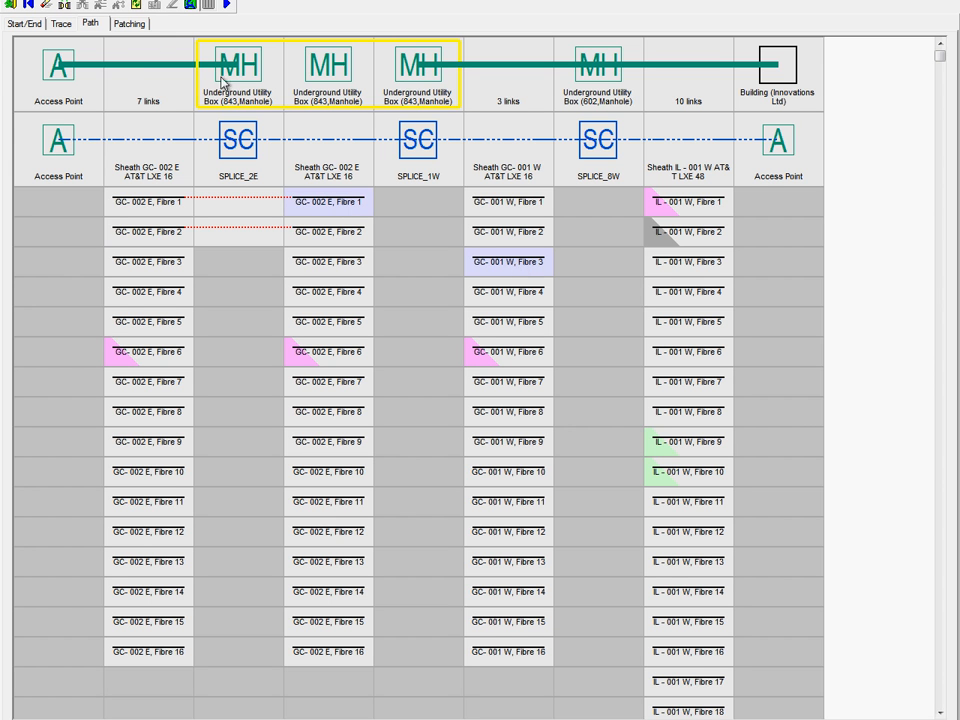
{"action": "left_click", "coordinate": [62, 6]}
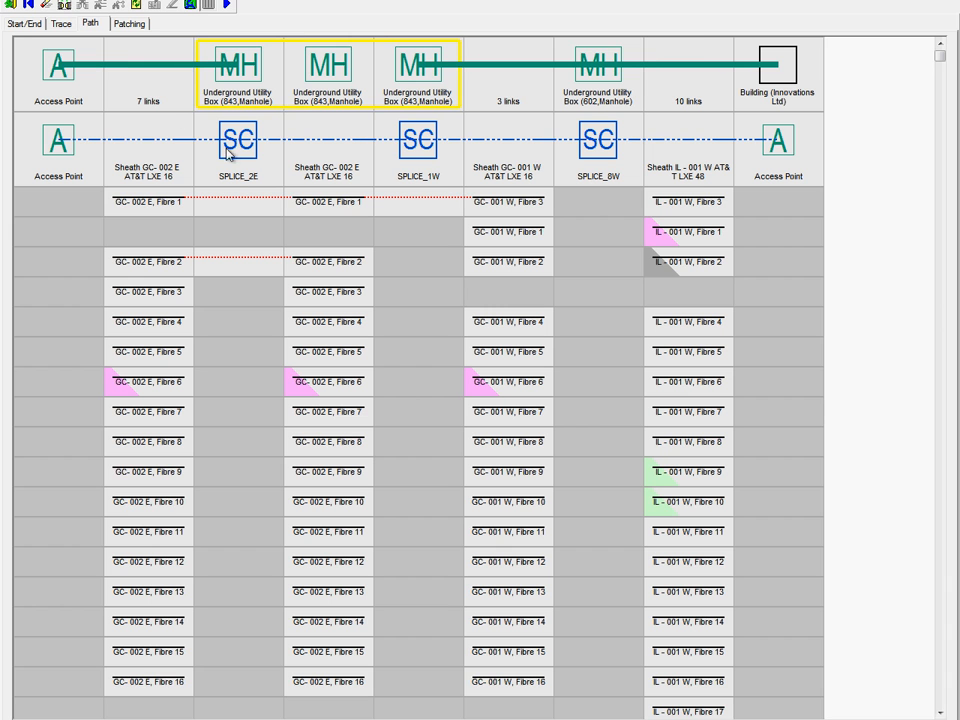
{"action": "left_click", "coordinate": [355, 264]}
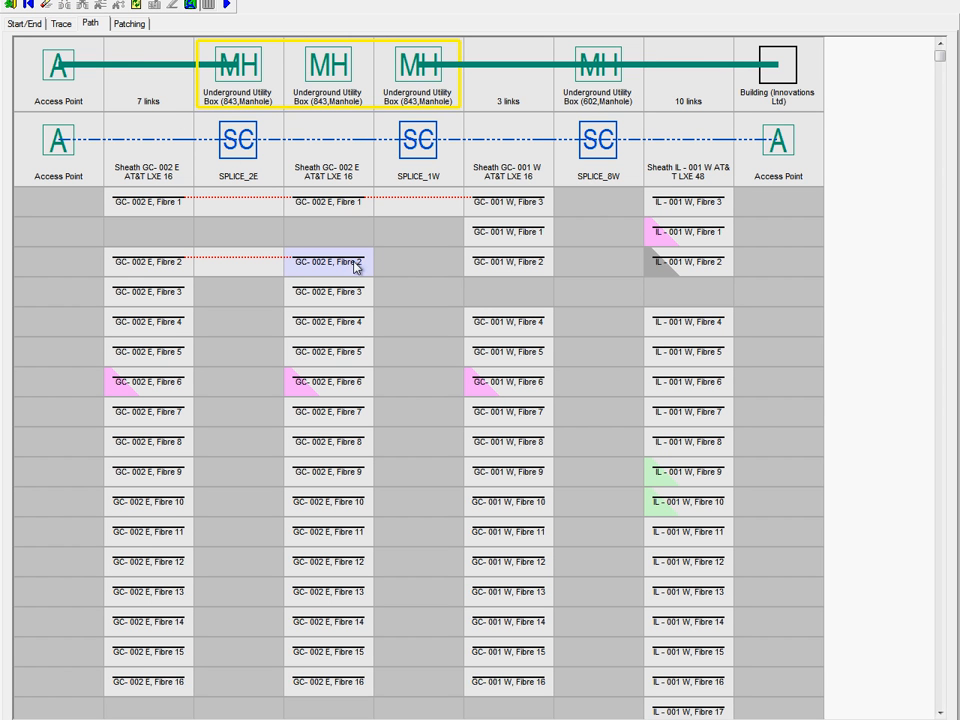
{"action": "left_click", "coordinate": [517, 329]}
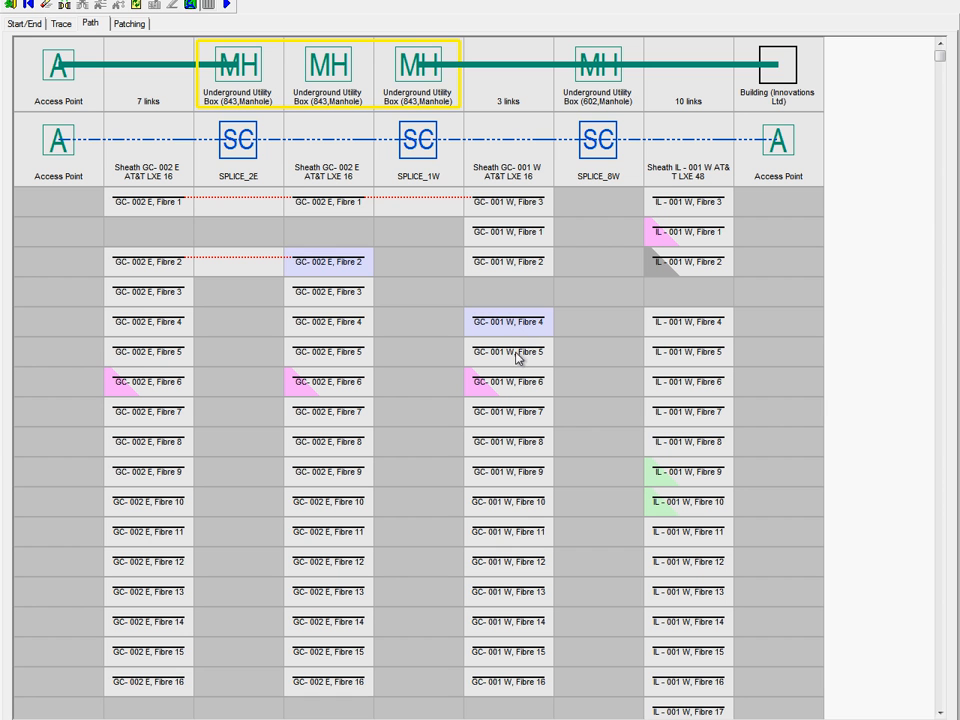
{"action": "left_click", "coordinate": [517, 356]}
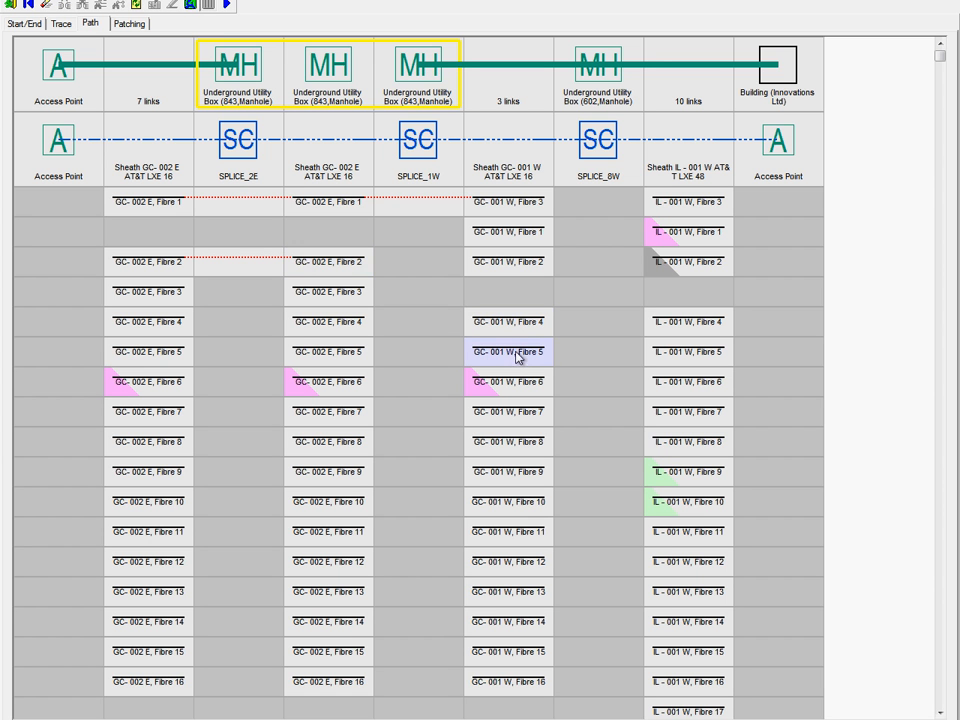
{"action": "left_click", "coordinate": [321, 261]}
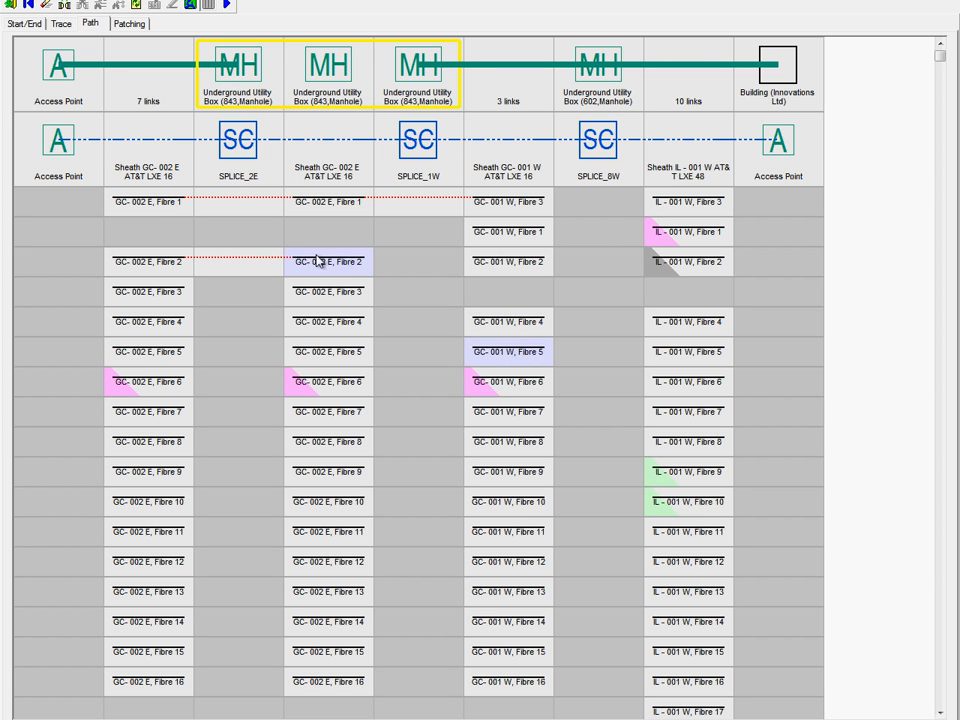
{"action": "left_click", "coordinate": [66, 10]}
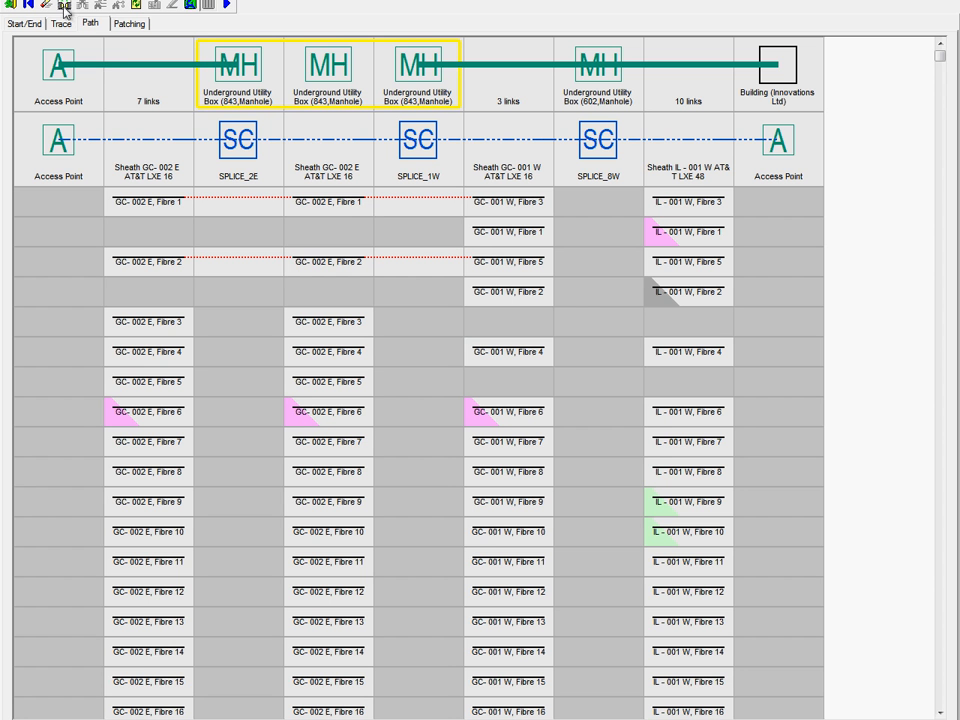
- Connect GC-001 W fibres 3 and 5 to IL-001 W fibres 3 and 5 at SPLICE_8W
{"action": "left_click", "coordinate": [513, 205]}
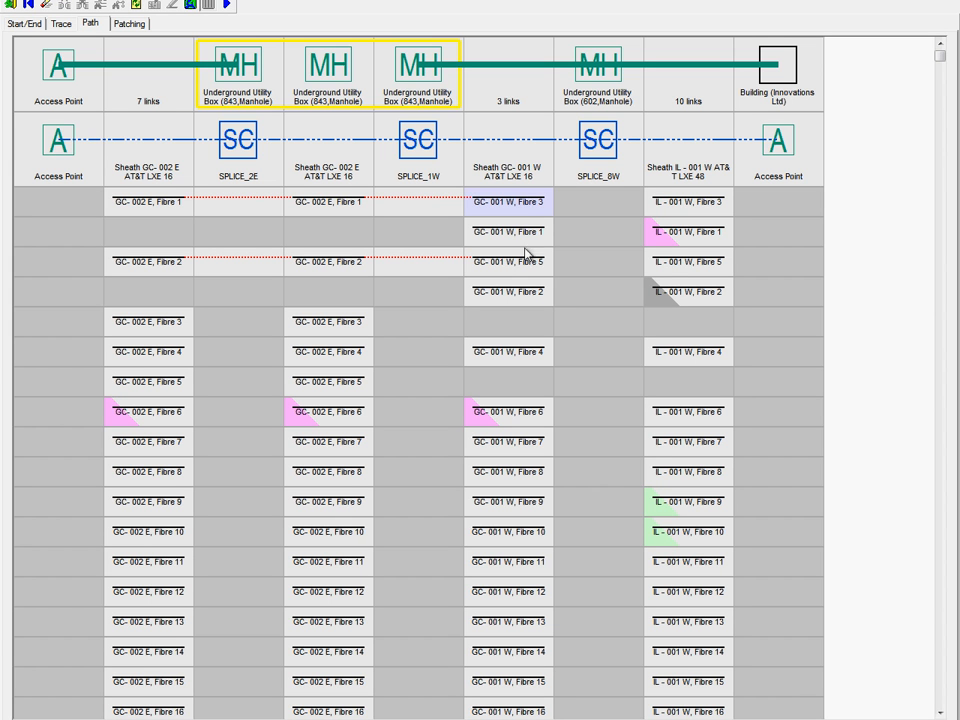
{"action": "left_click", "coordinate": [529, 264]}
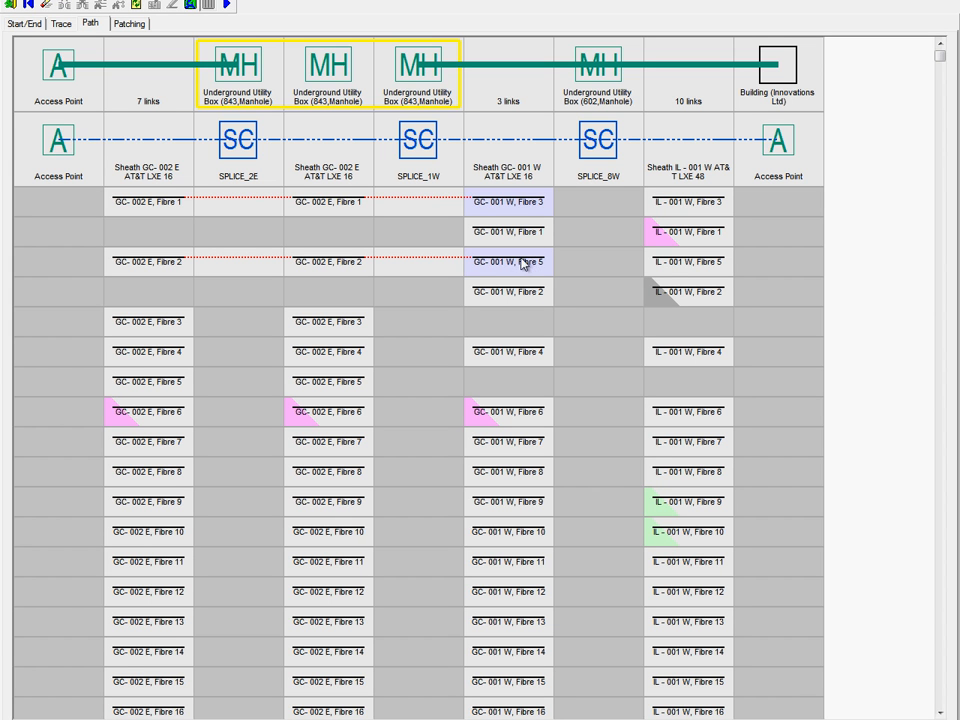
{"action": "left_click", "coordinate": [687, 201]}
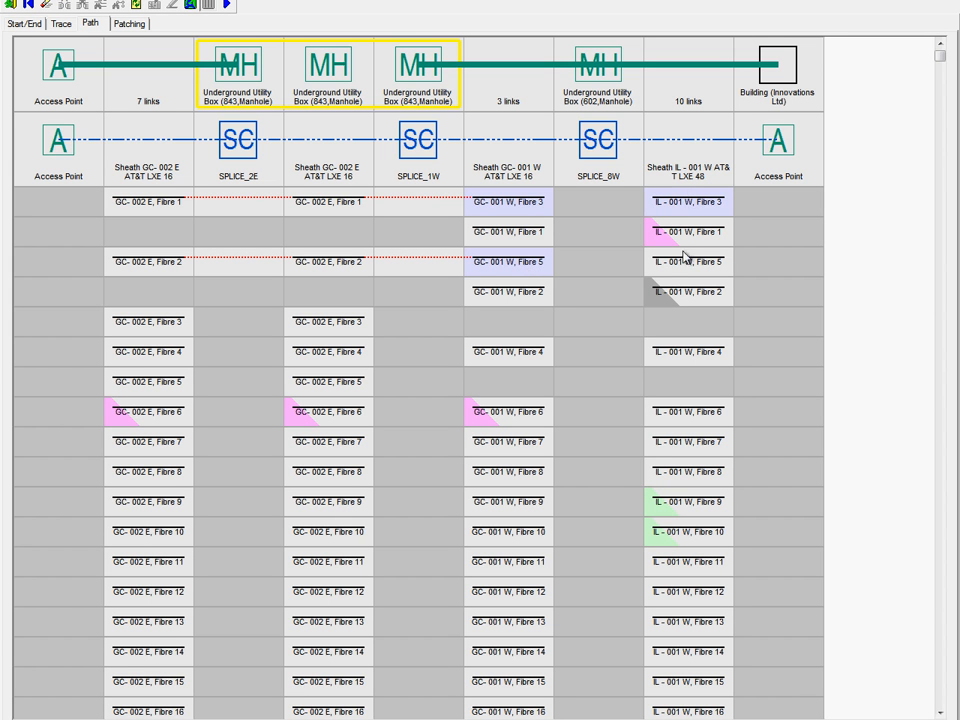
{"action": "left_click", "coordinate": [686, 268]}
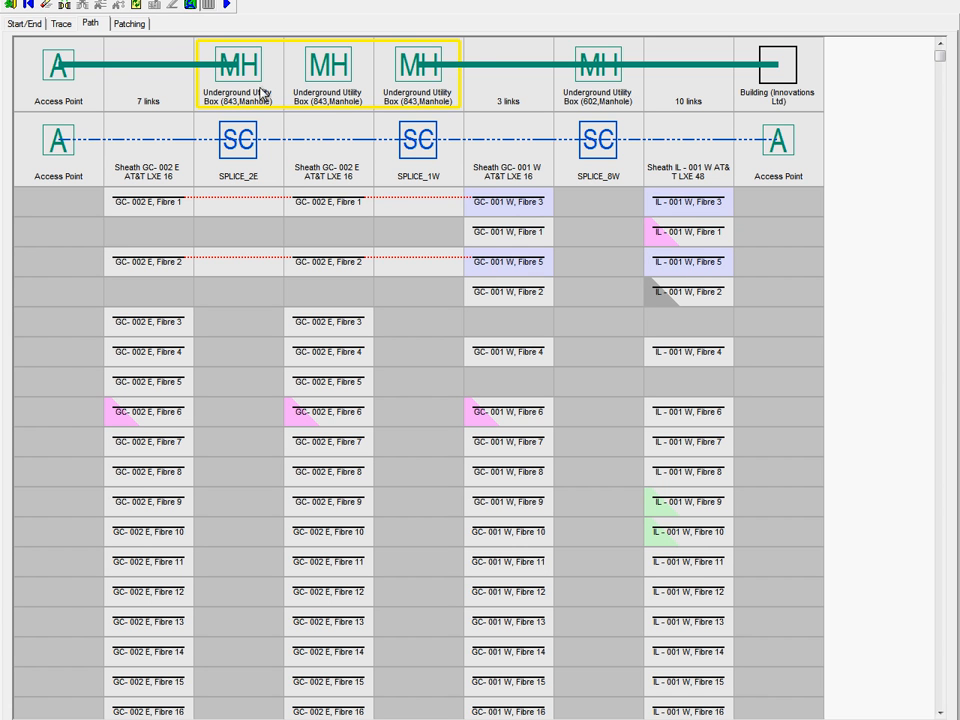
{"action": "left_click", "coordinate": [64, 6]}
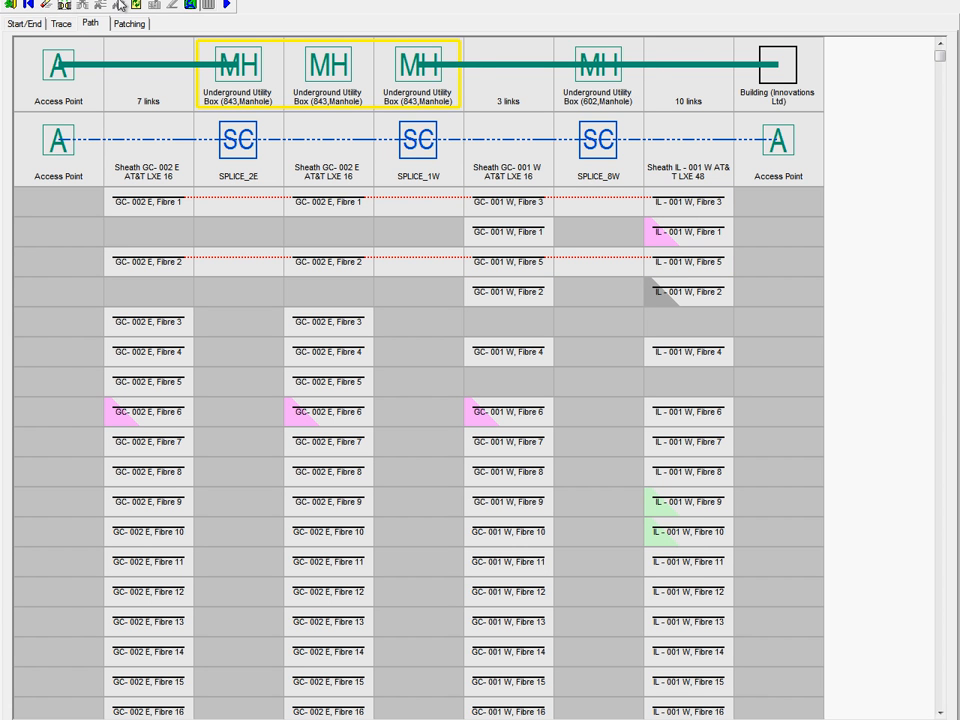
- Generate the patching list for the two planned fibre paths and apply its splice changes
{"action": "left_click", "coordinate": [229, 5]}
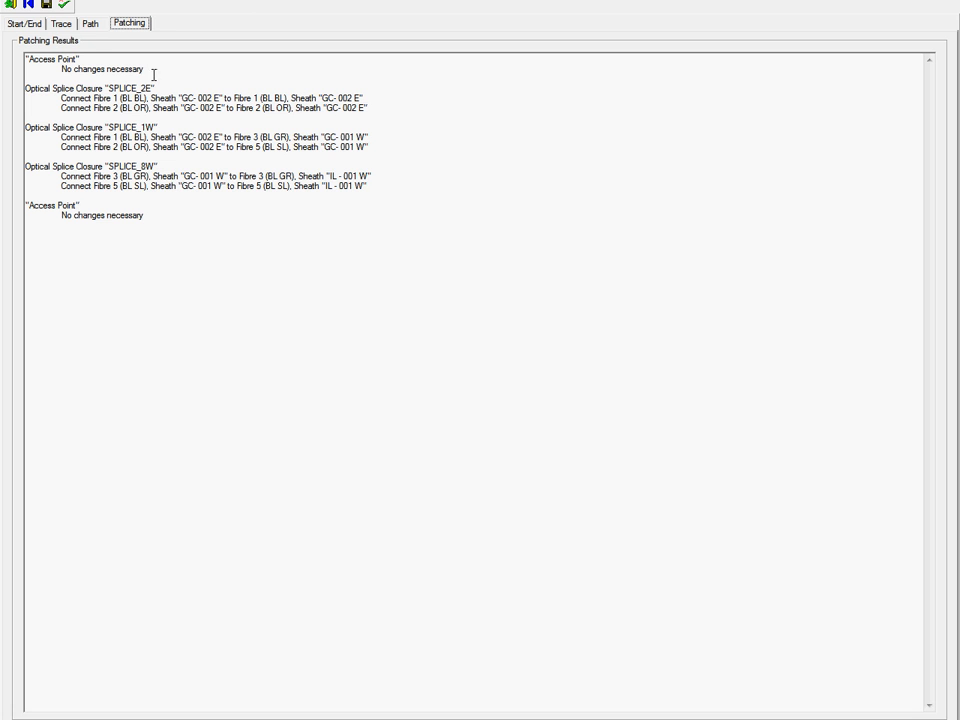
{"action": "left_click", "coordinate": [64, 7]}
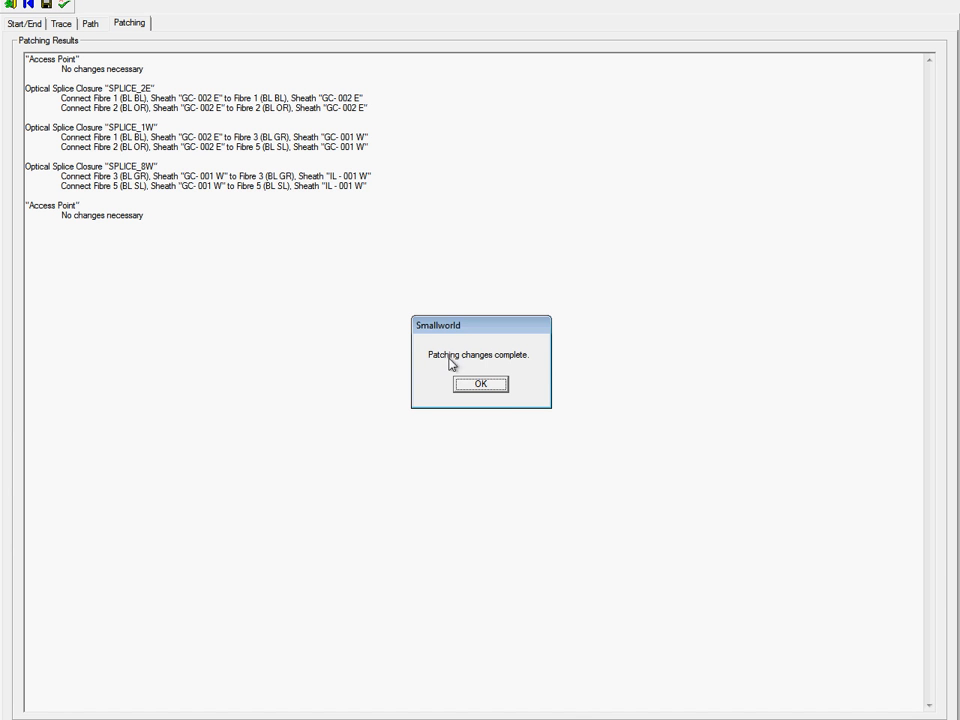
{"action": "left_click", "coordinate": [476, 386]}
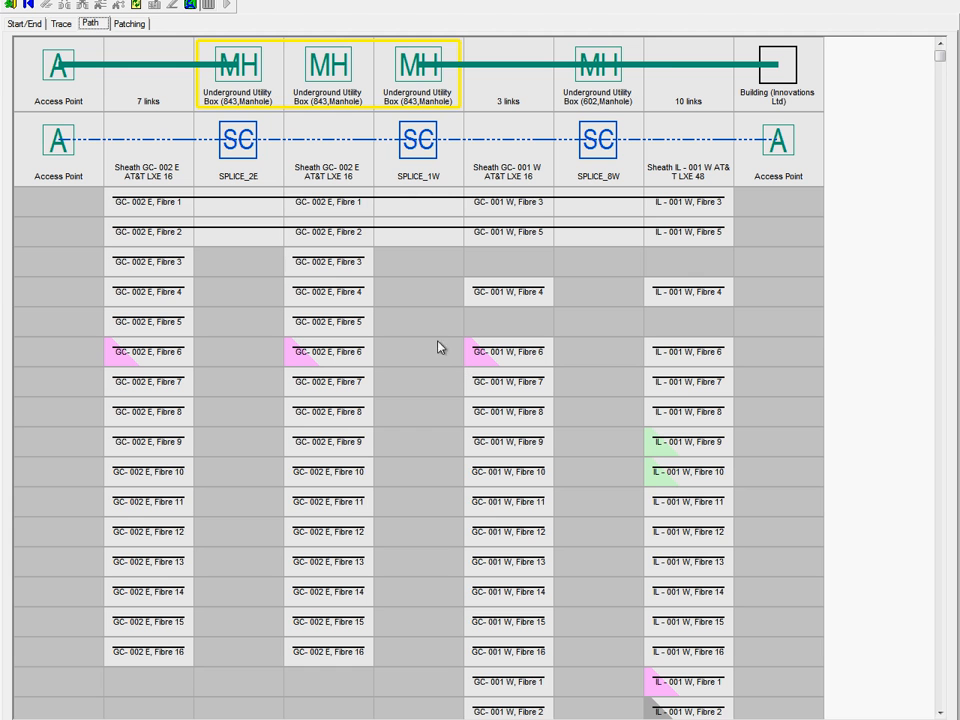
- Connect fibre 4 end to end through both GC-002 E sections, GC-001 W and IL-001 W in one operation
{"action": "left_click", "coordinate": [162, 294]}
{"action": "left_click", "coordinate": [326, 293]}
{"action": "left_click", "coordinate": [510, 293]}
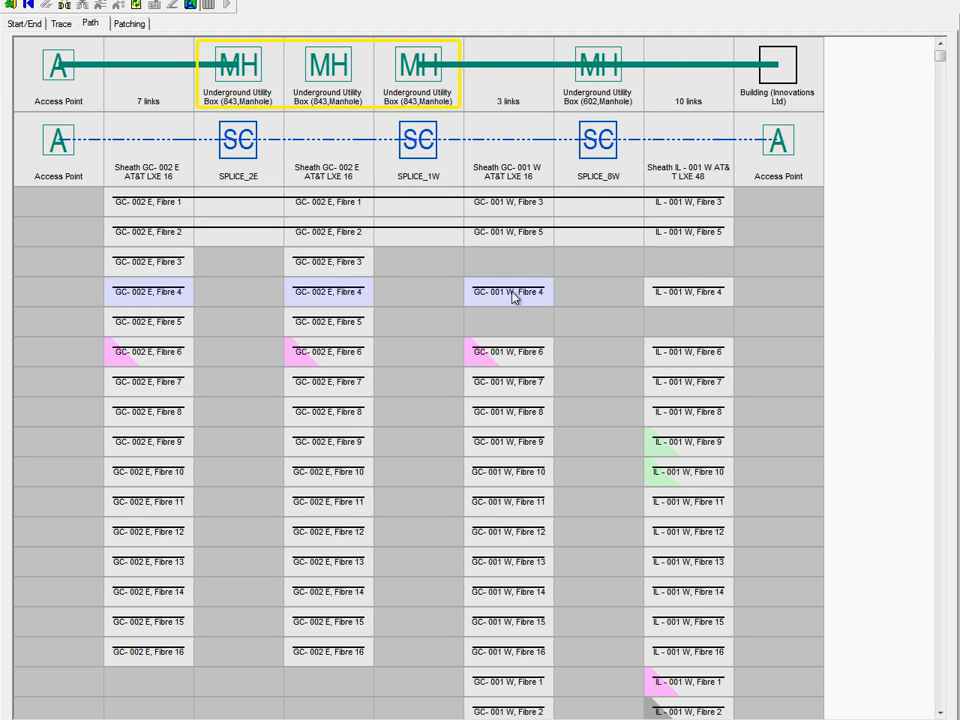
{"action": "left_click", "coordinate": [675, 296]}
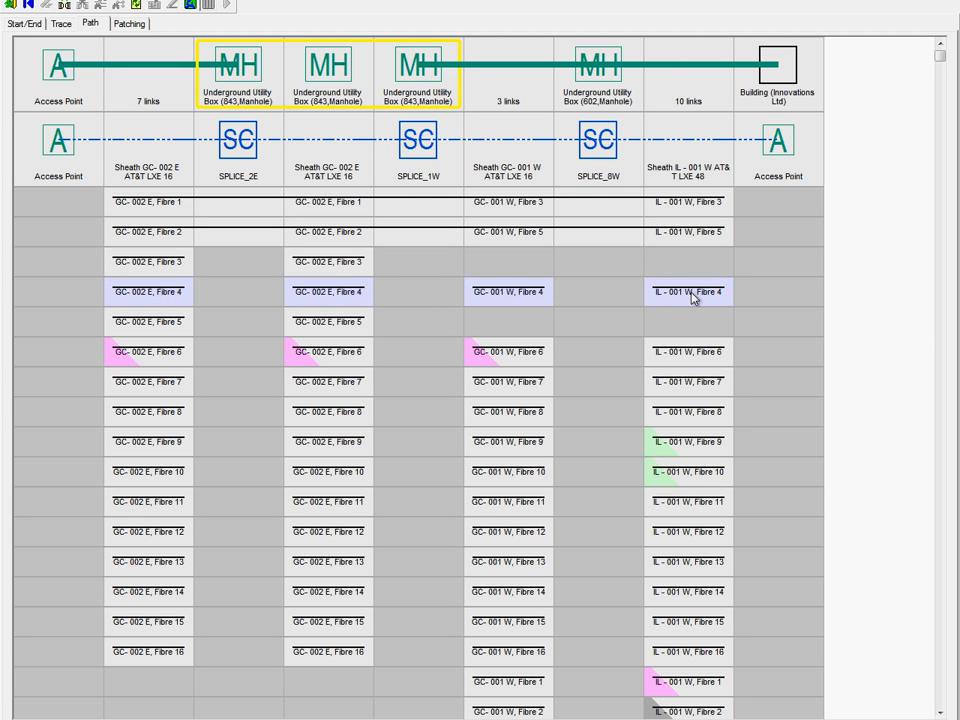
{"action": "left_click", "coordinate": [64, 9]}
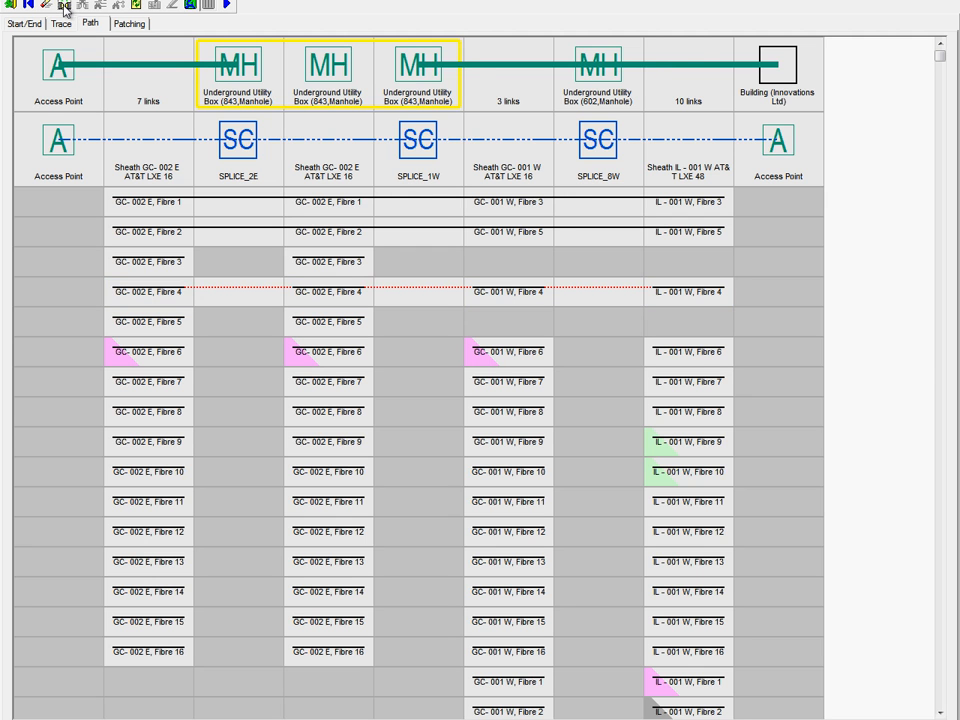
- Generate the patching list for the fibre 4 path and apply its connections
{"action": "left_click", "coordinate": [228, 6]}
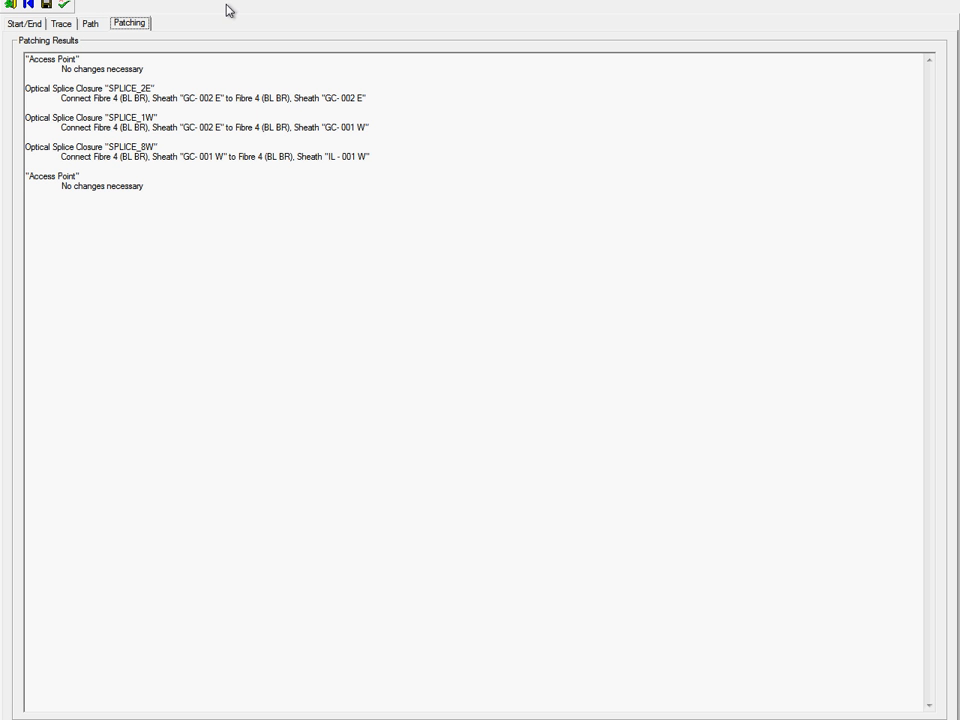
{"action": "left_click", "coordinate": [65, 6]}
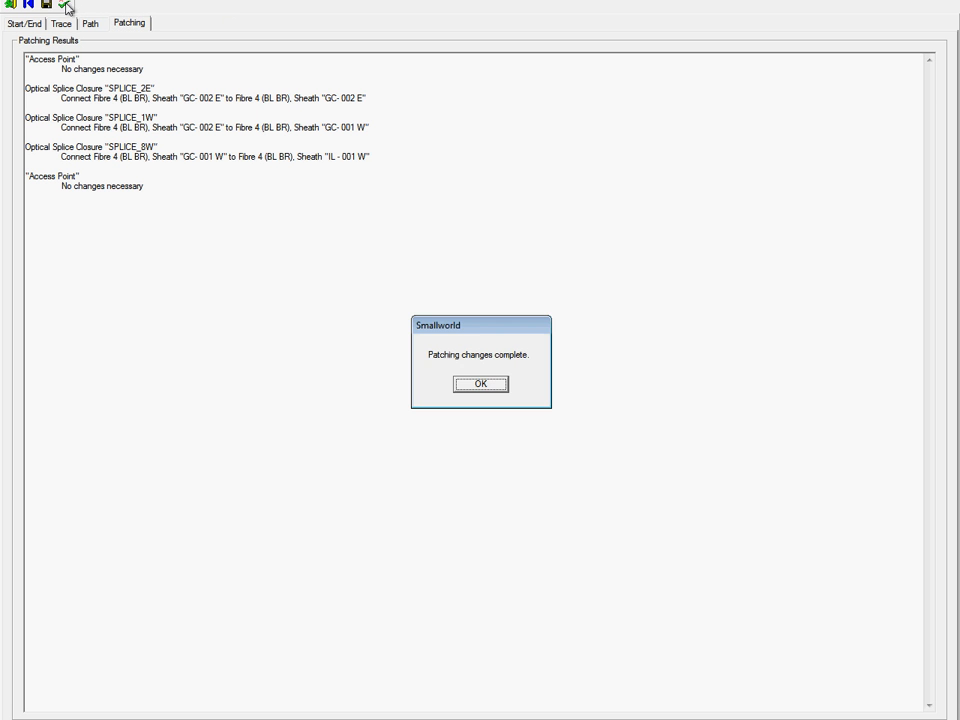
{"action": "left_click", "coordinate": [478, 385]}
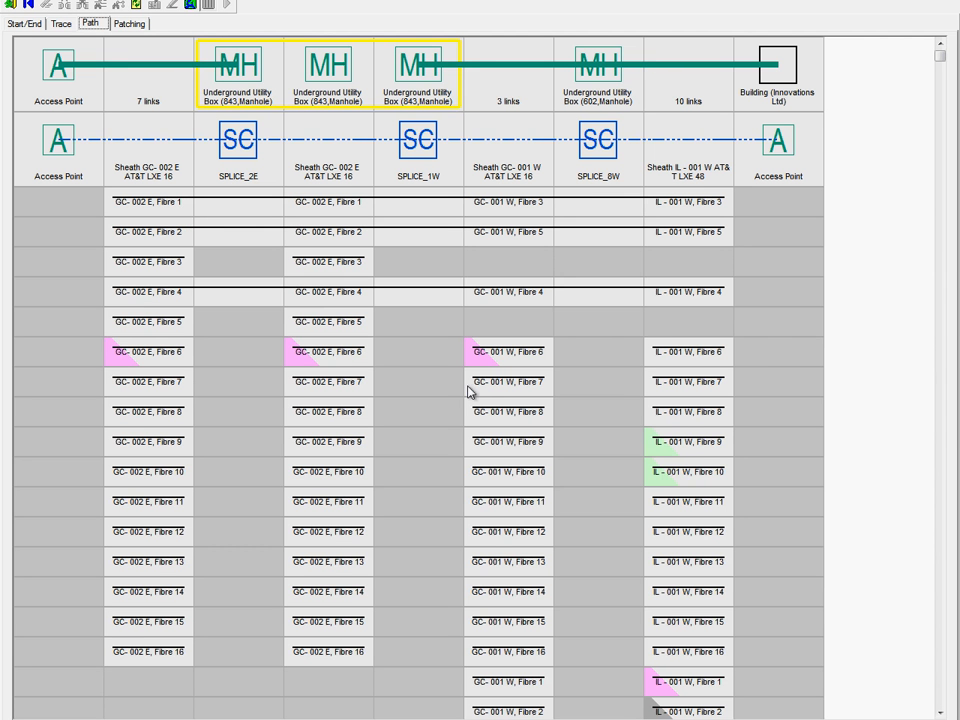